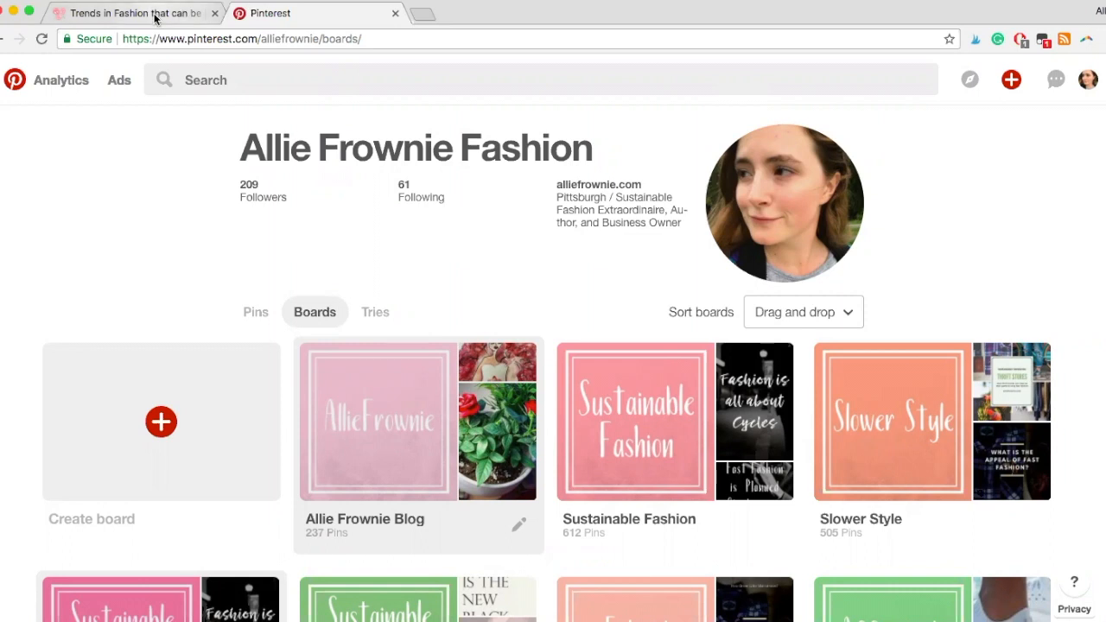
- Switch to the open blog article and go from there to the blog's home page
click(155, 14)
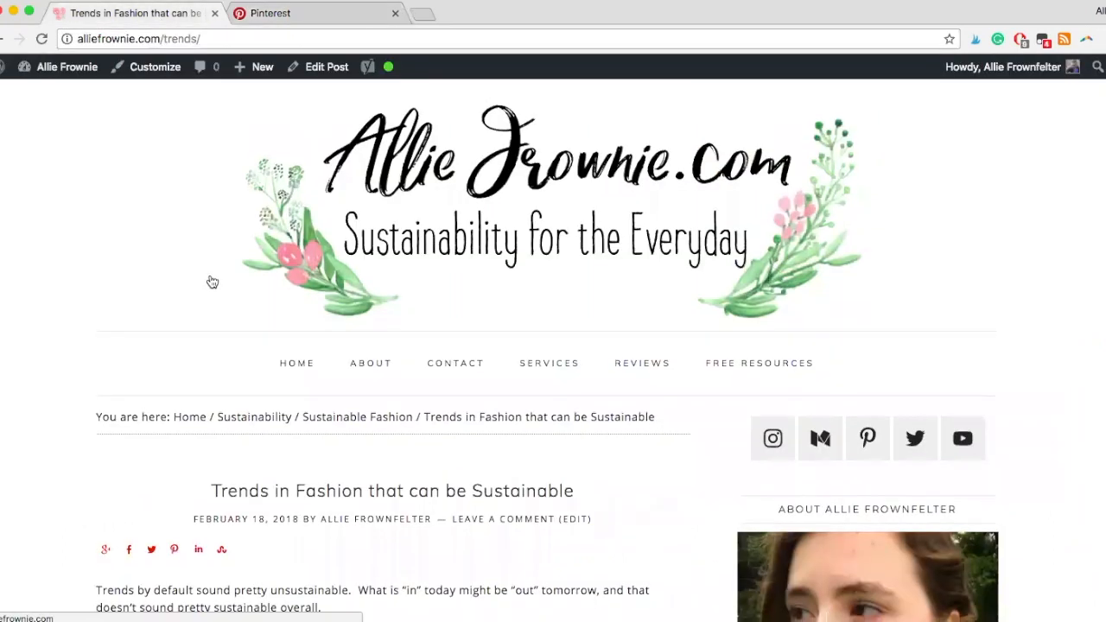
scroll(216, 276, down, 3)
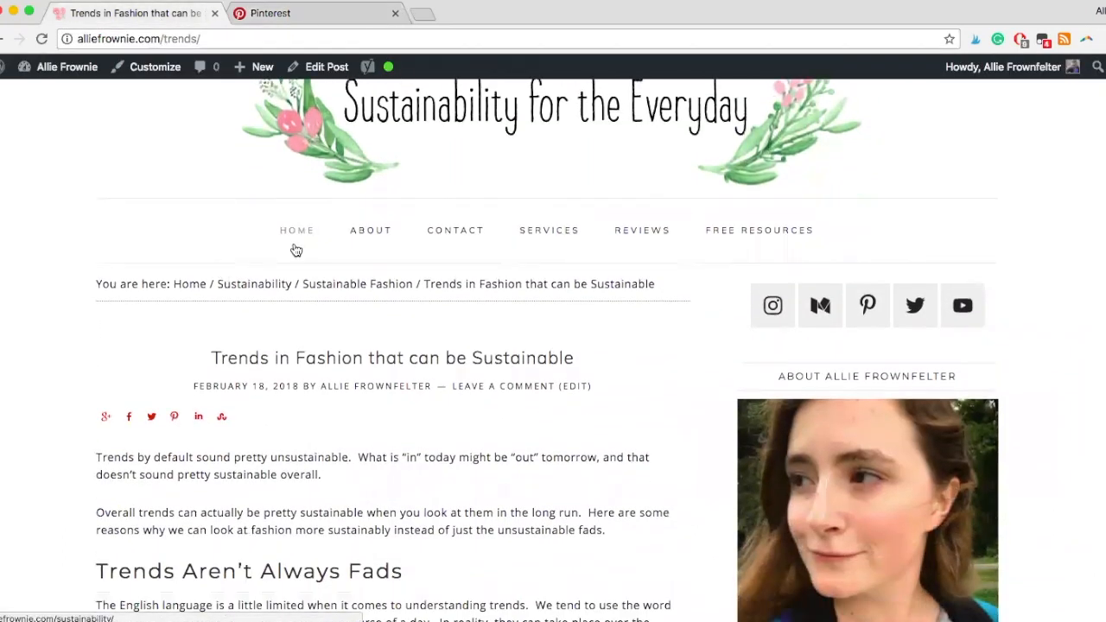
click(431, 123)
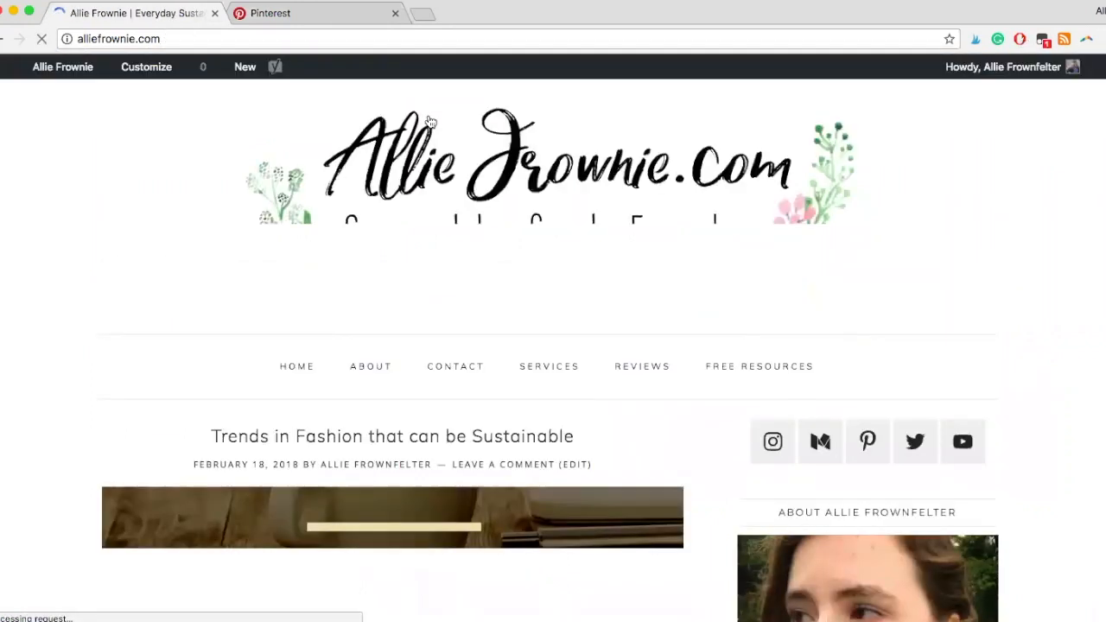
scroll(218, 281, down, 3)
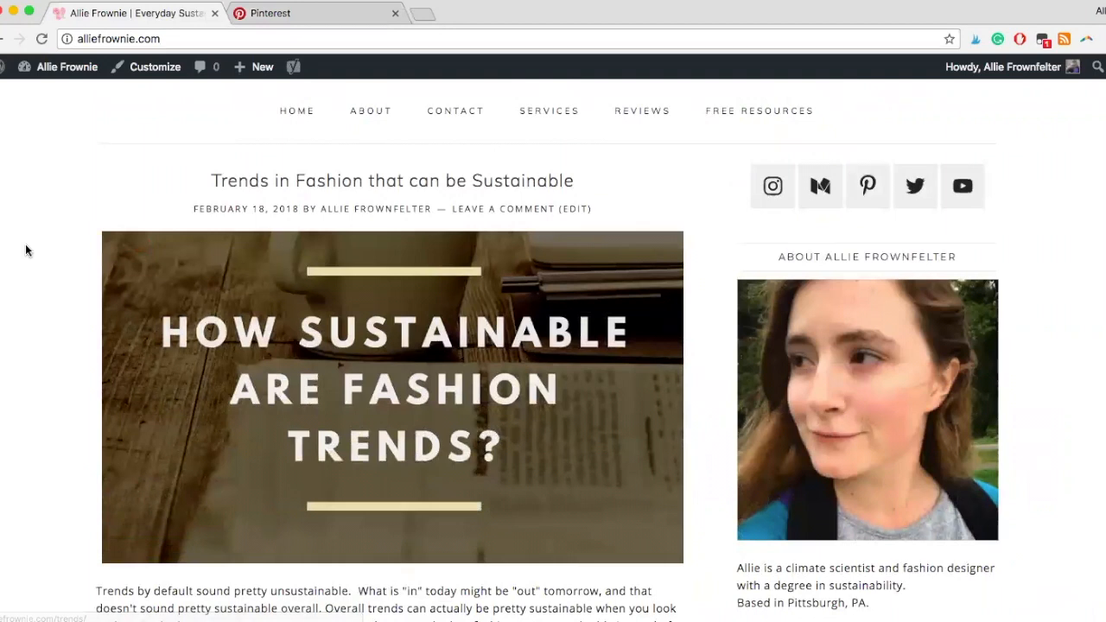
scroll(25, 243, up, 3)
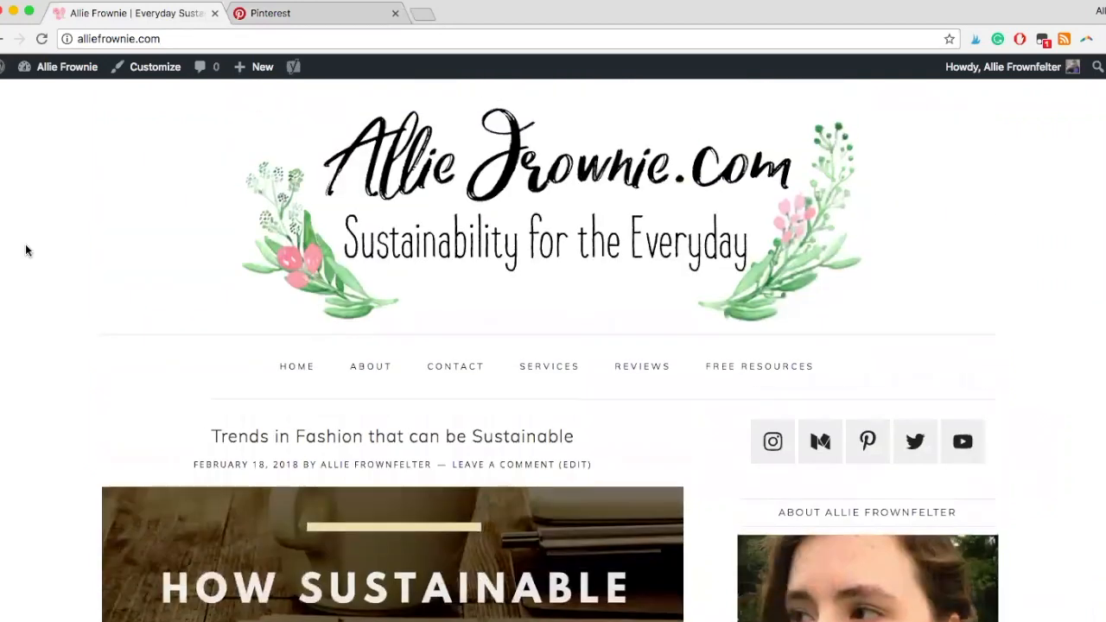
- Open the article "Trends in Fashion that can be Sustainable" from the blog's home page and show its social sharing links
scroll(25, 250, down, 4)
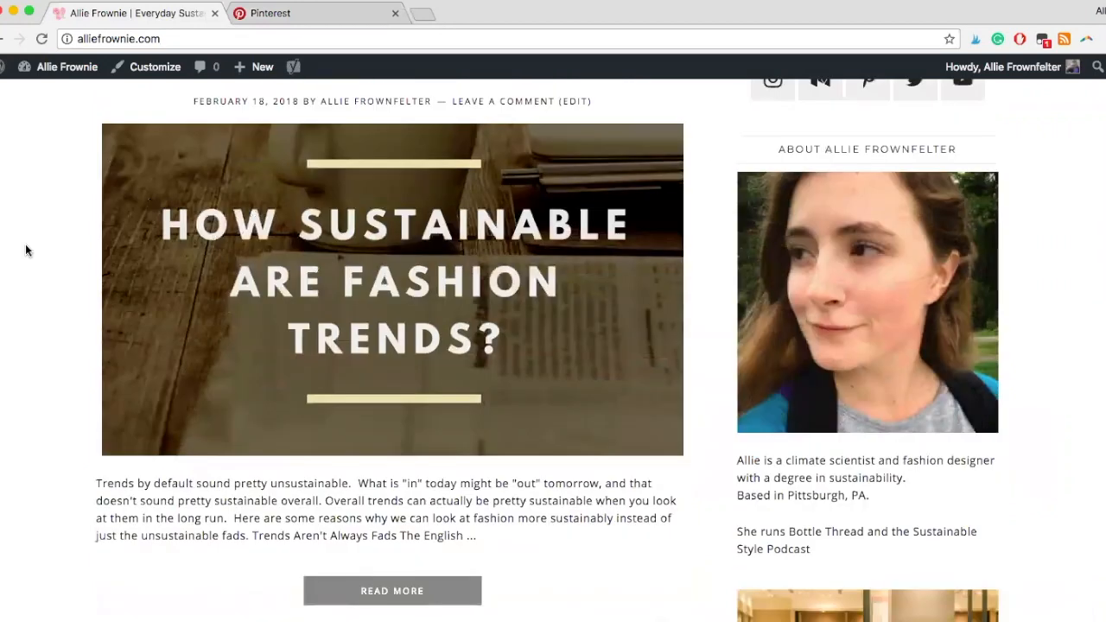
click(345, 375)
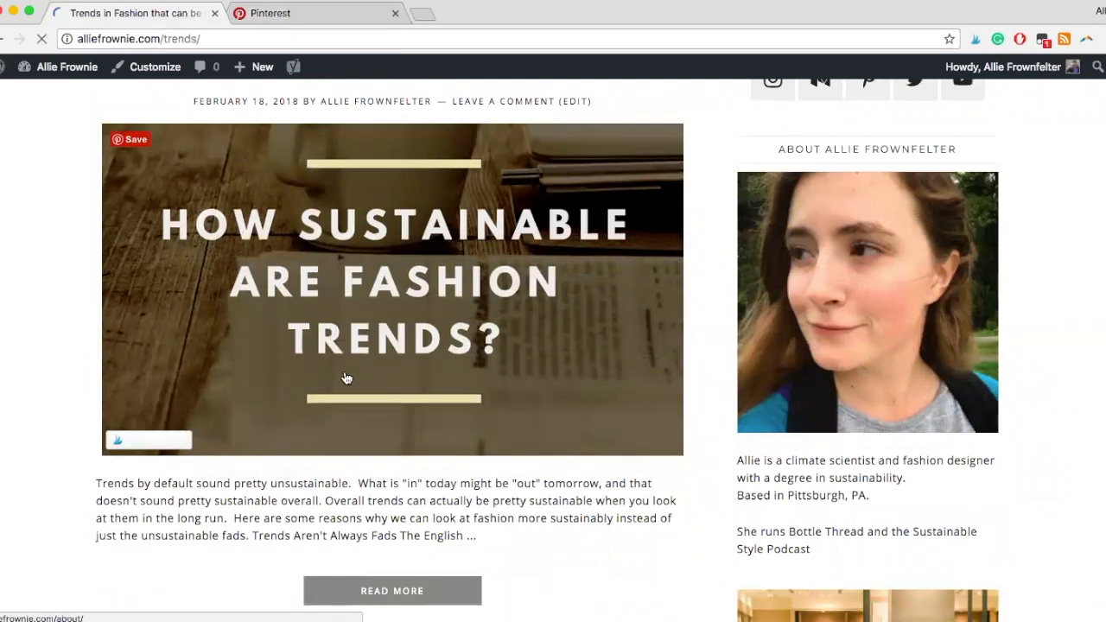
scroll(345, 378, down, 3)
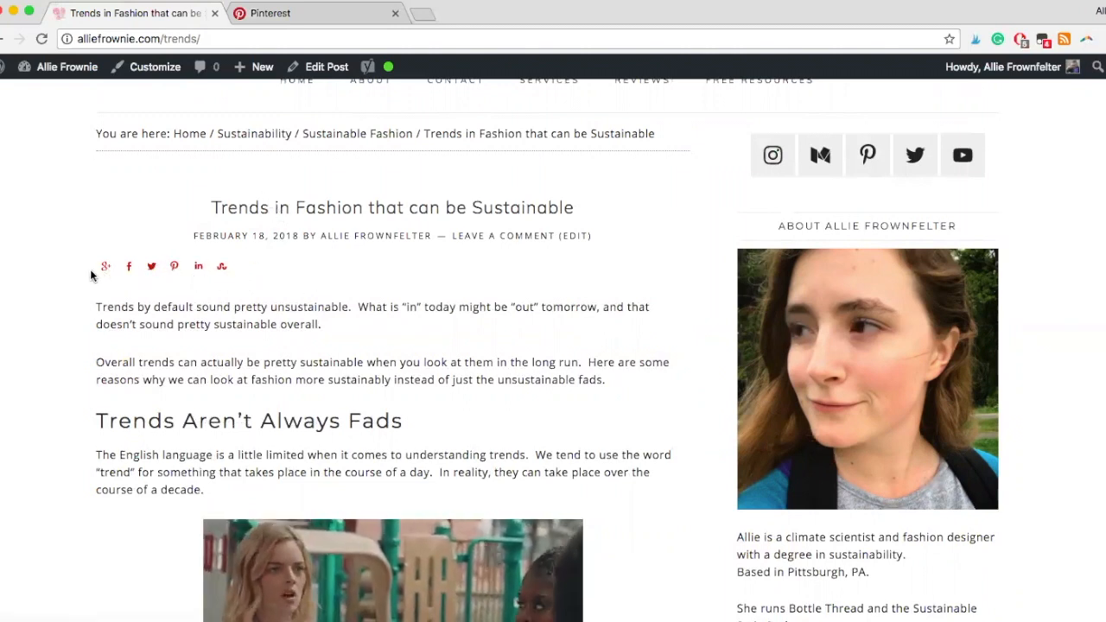
- Share the article to Pinterest and load its pin creation page in a new browser tab
click(174, 274)
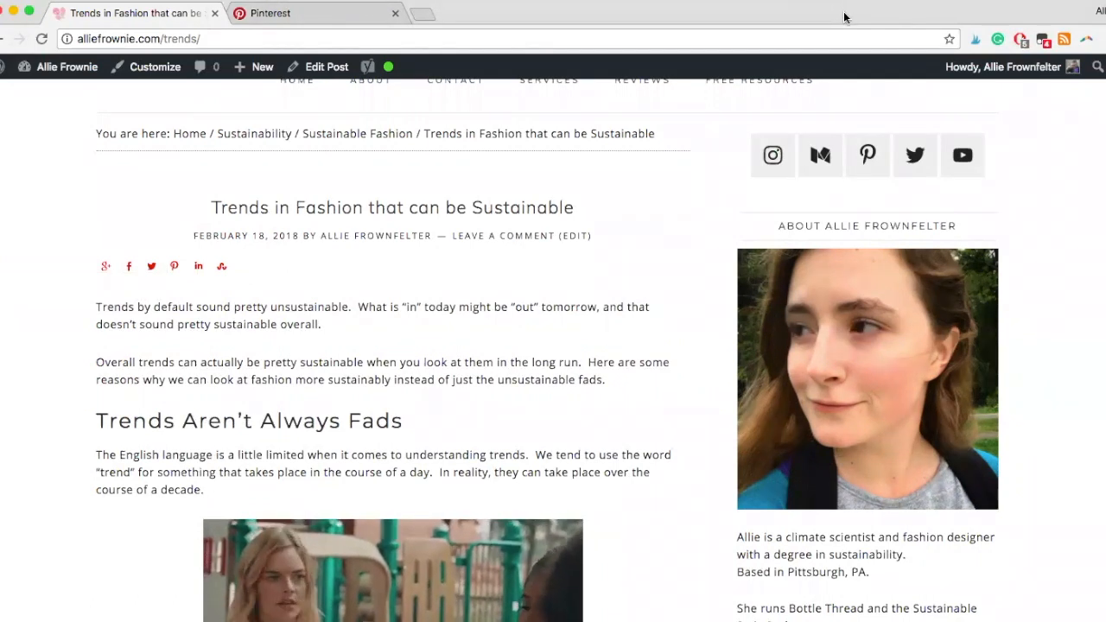
click(418, 15)
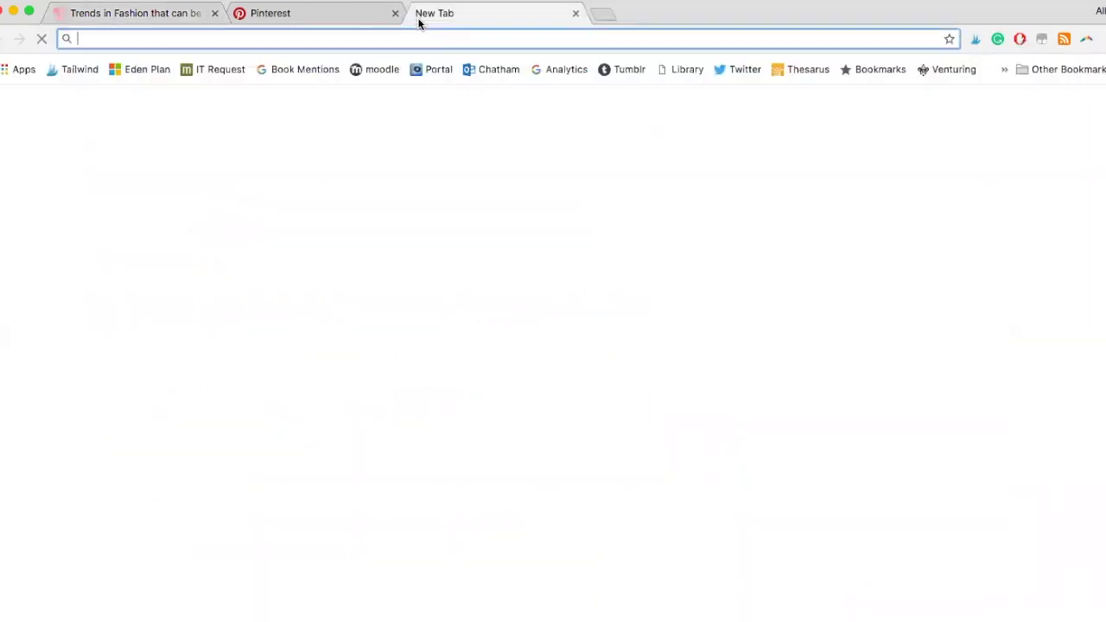
key(super+v)
key(Return)
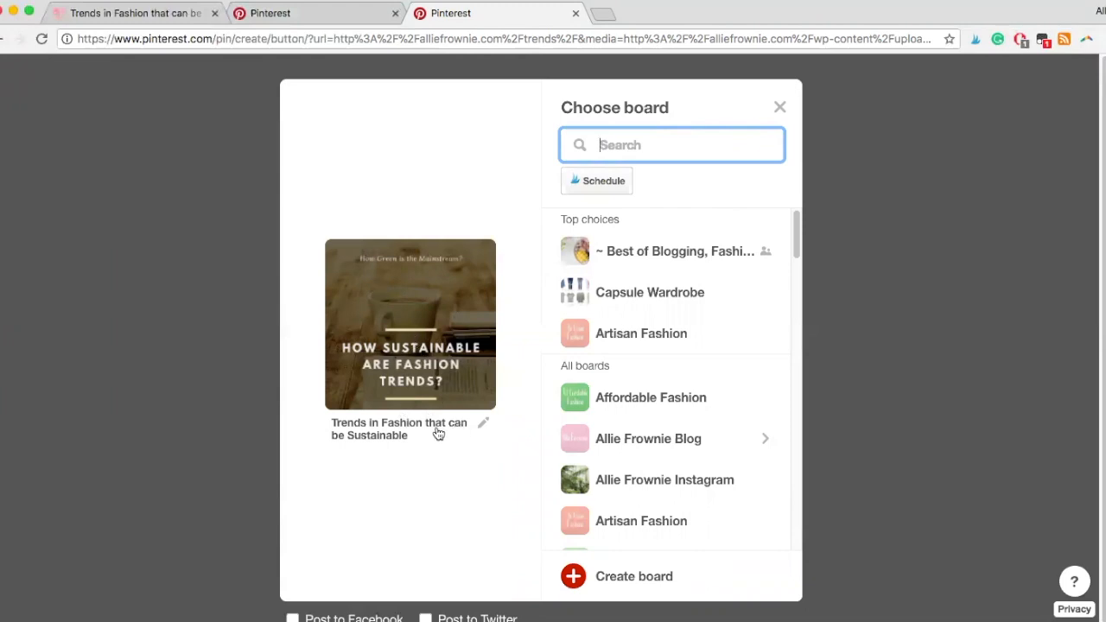
- Add the hashtag #sustainablefashion to the end of the pin's description
click(483, 424)
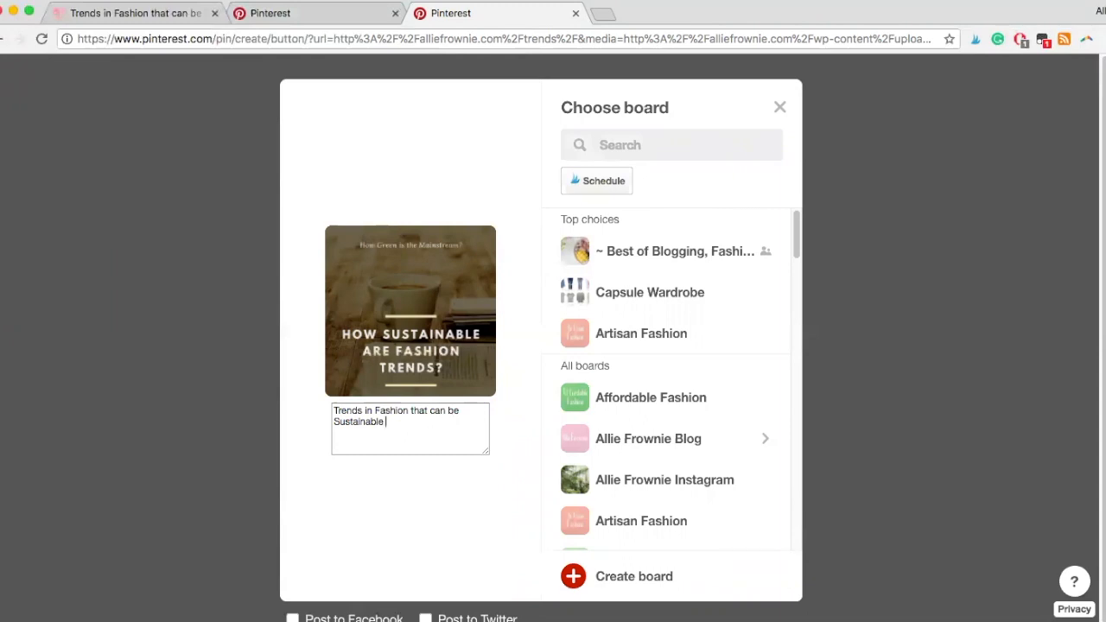
text(#sus)
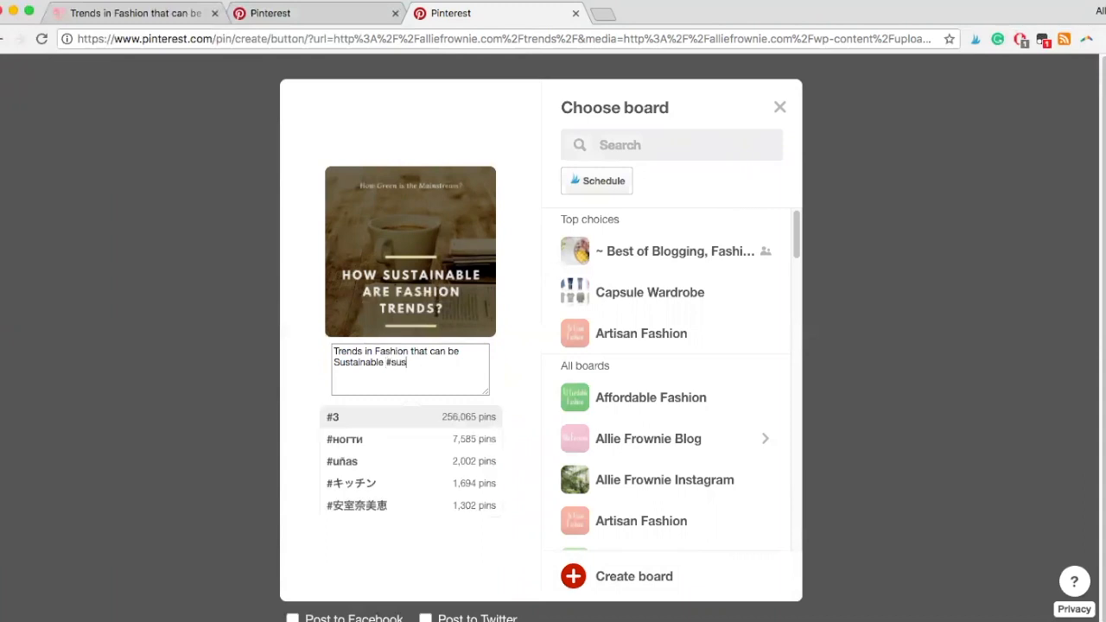
text(tainable)
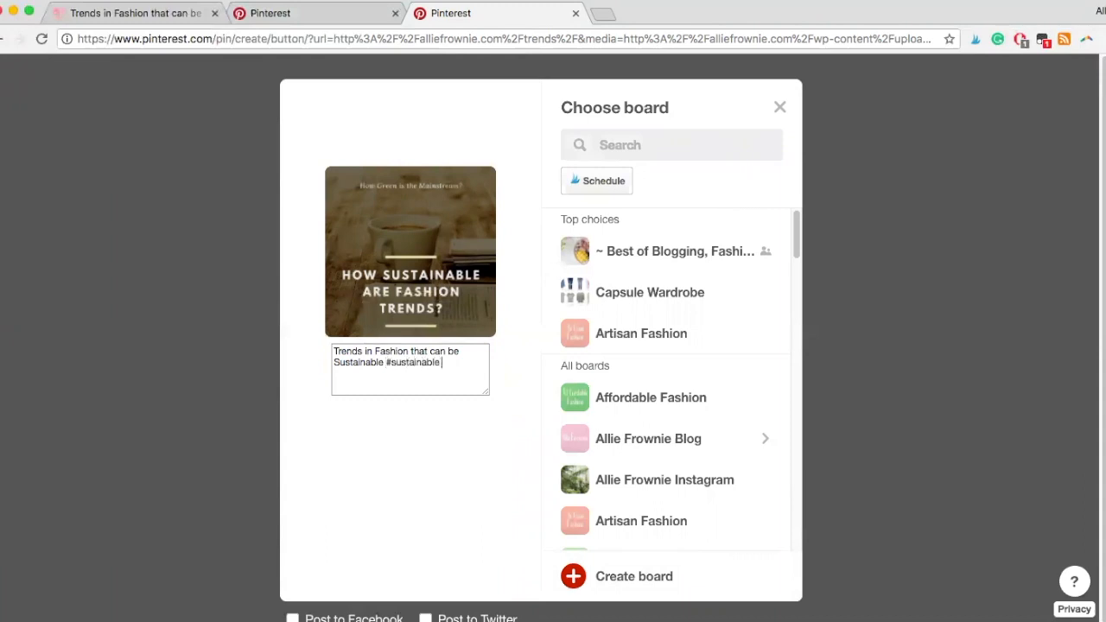
text(fashion)
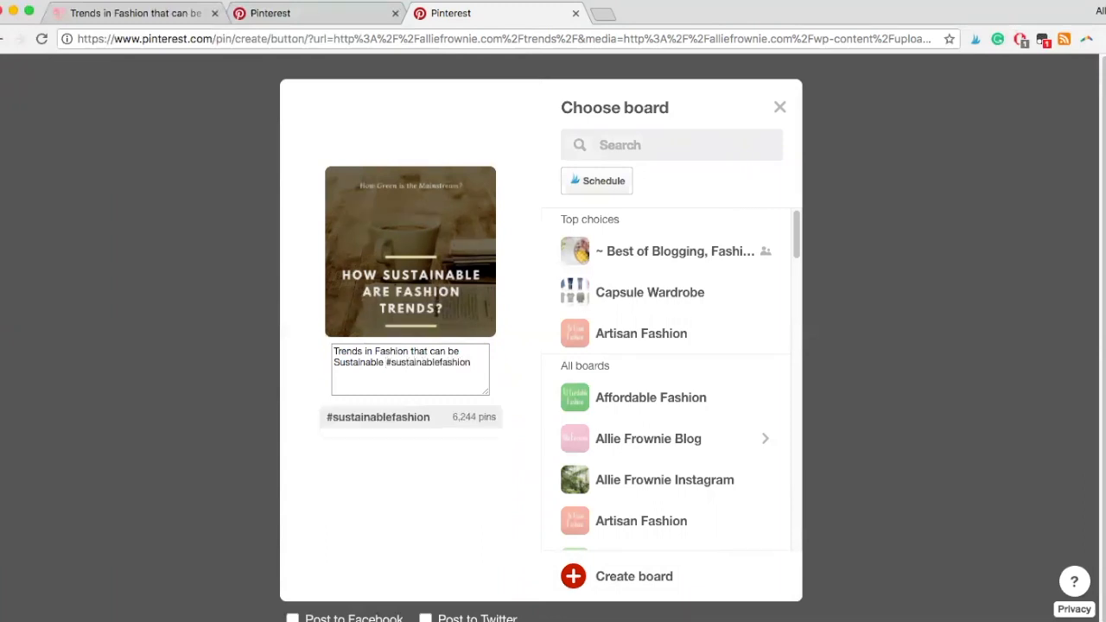
click(385, 420)
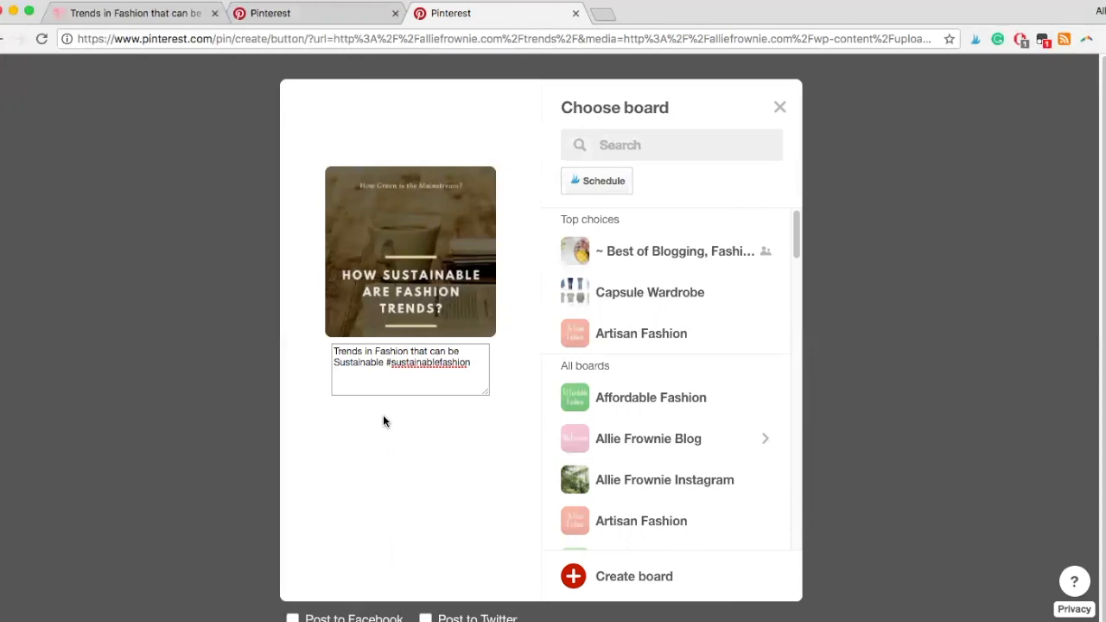
- Save the pin to the Blog Posts section of the blog's own board
click(633, 449)
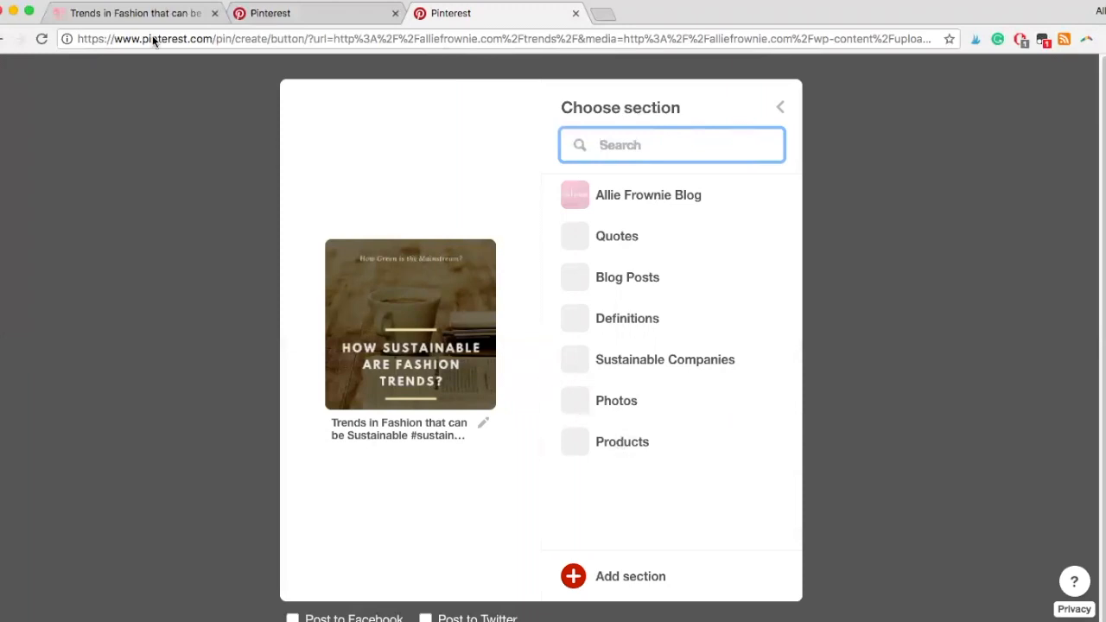
click(271, 12)
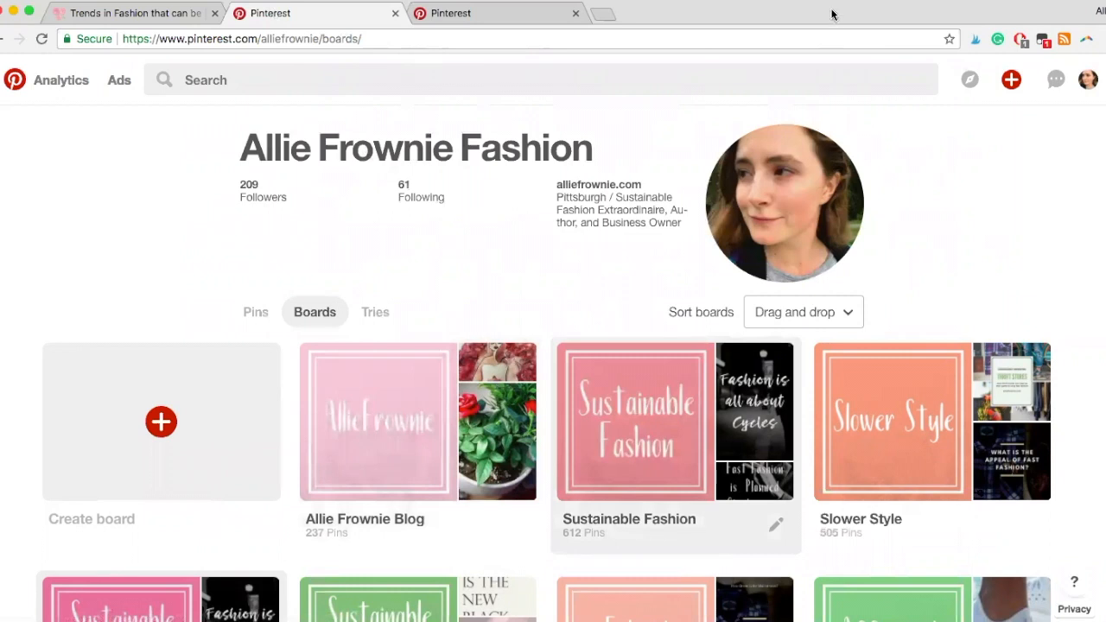
click(467, 15)
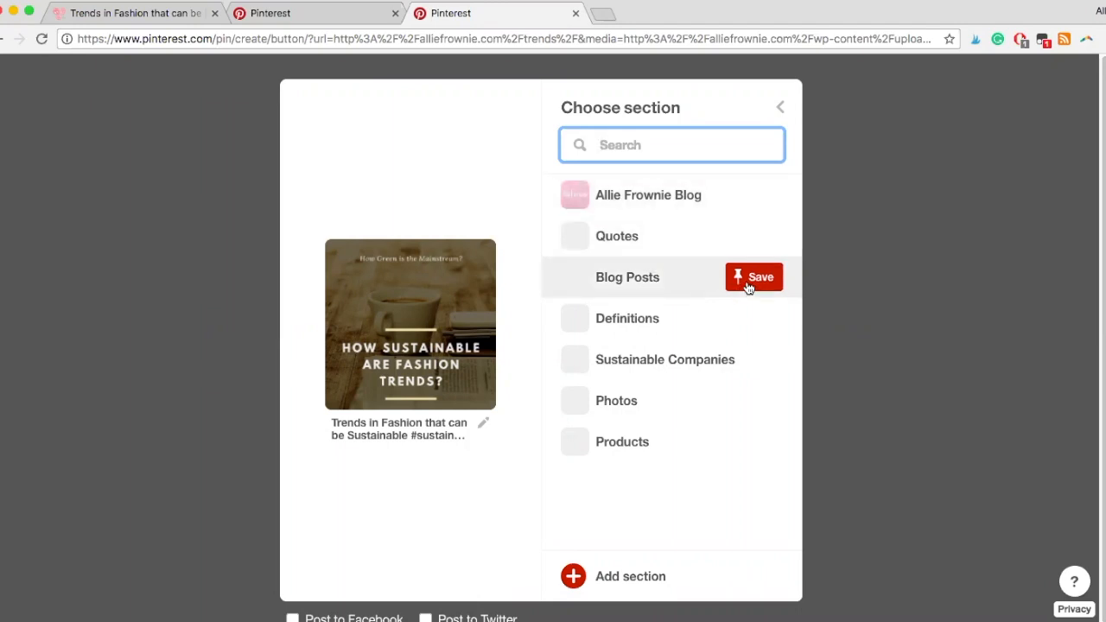
click(748, 286)
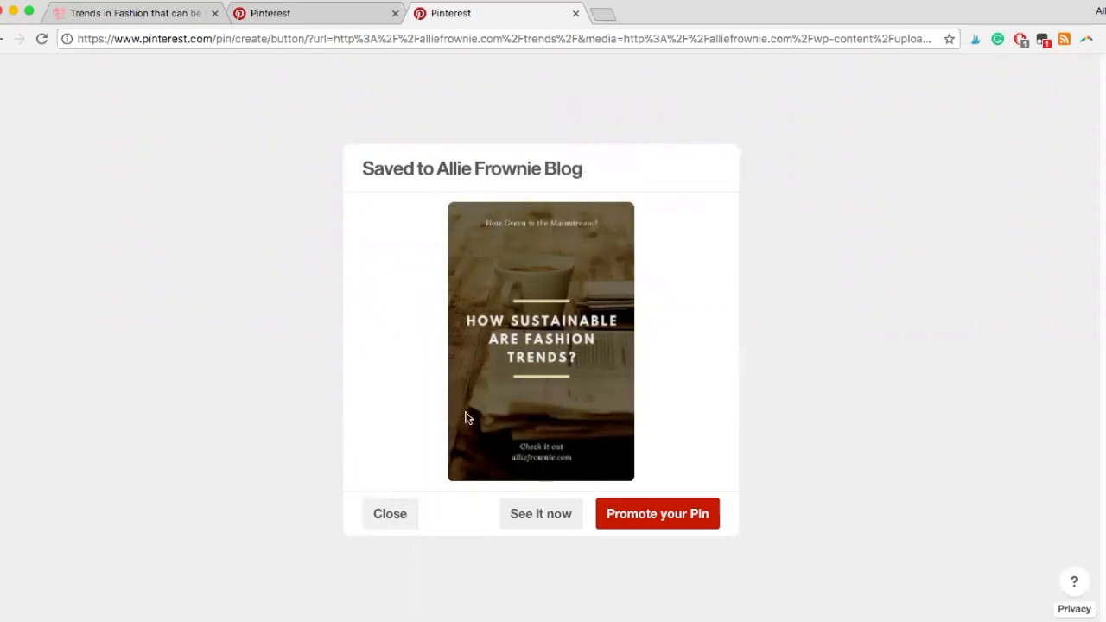
- Open the newly saved pin and examine its details and the related pins below it
click(535, 515)
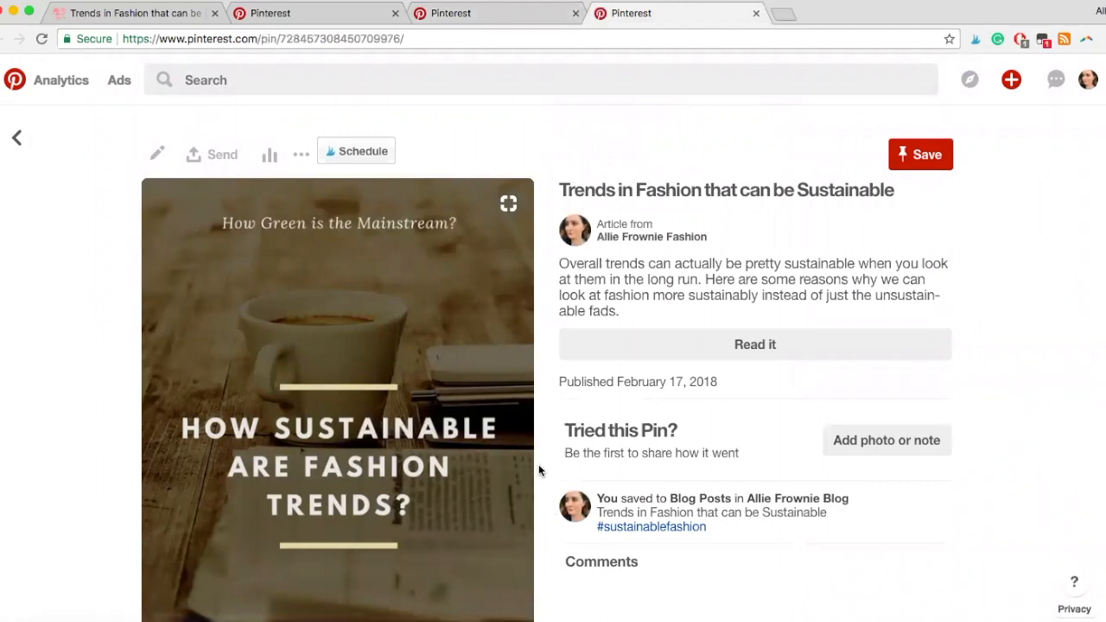
scroll(538, 471, down, 1)
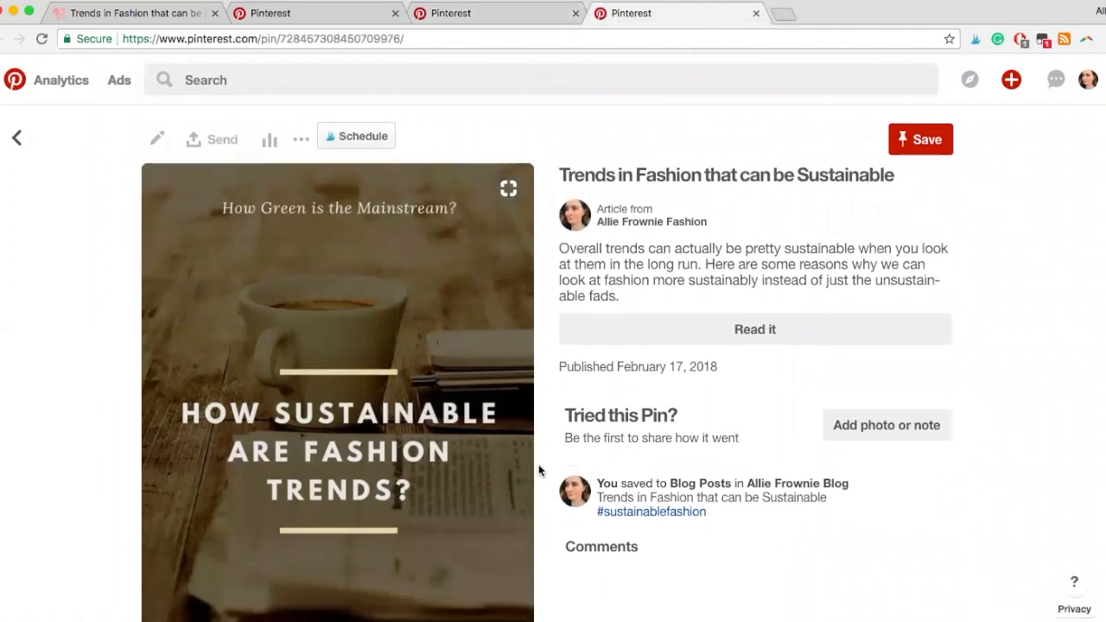
scroll(538, 469, down, 1)
scroll(538, 469, up, 2)
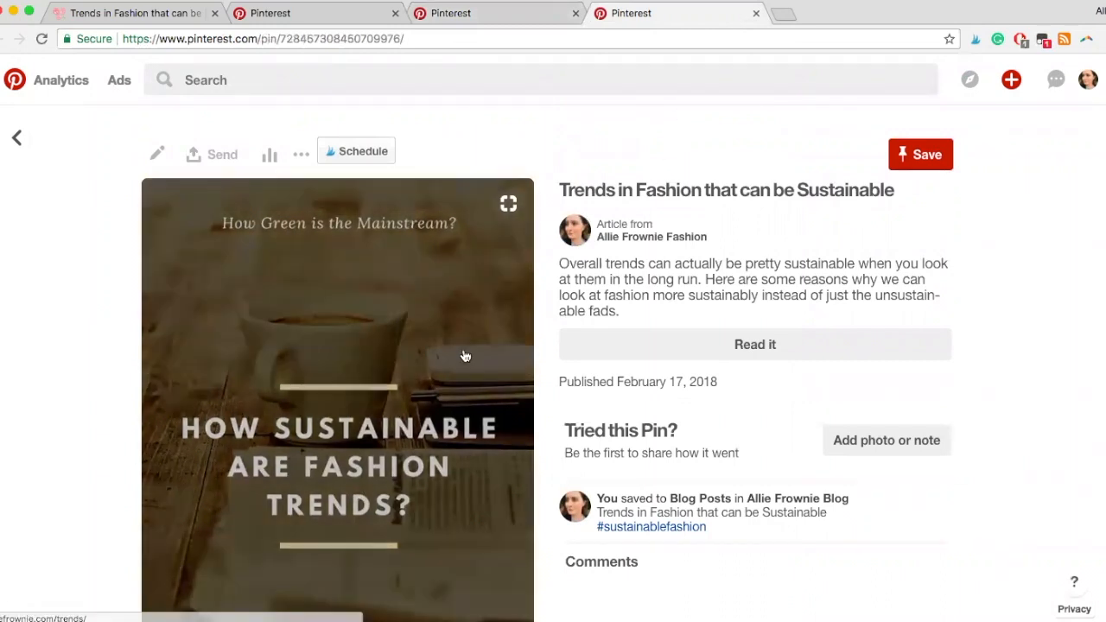
scroll(565, 299, down, 10)
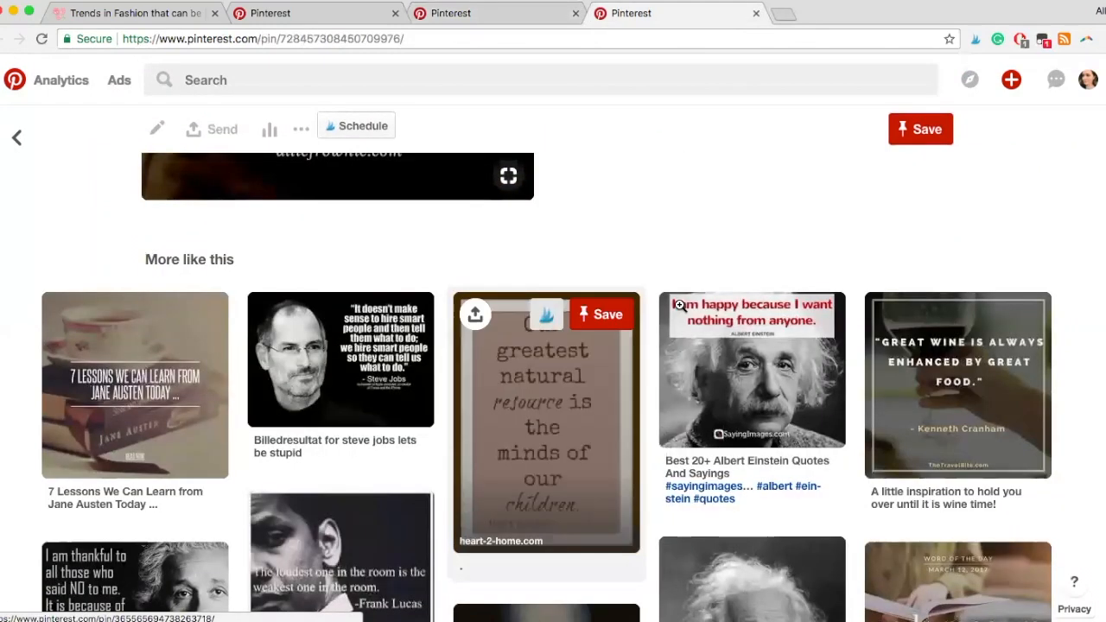
scroll(680, 306, up, 10)
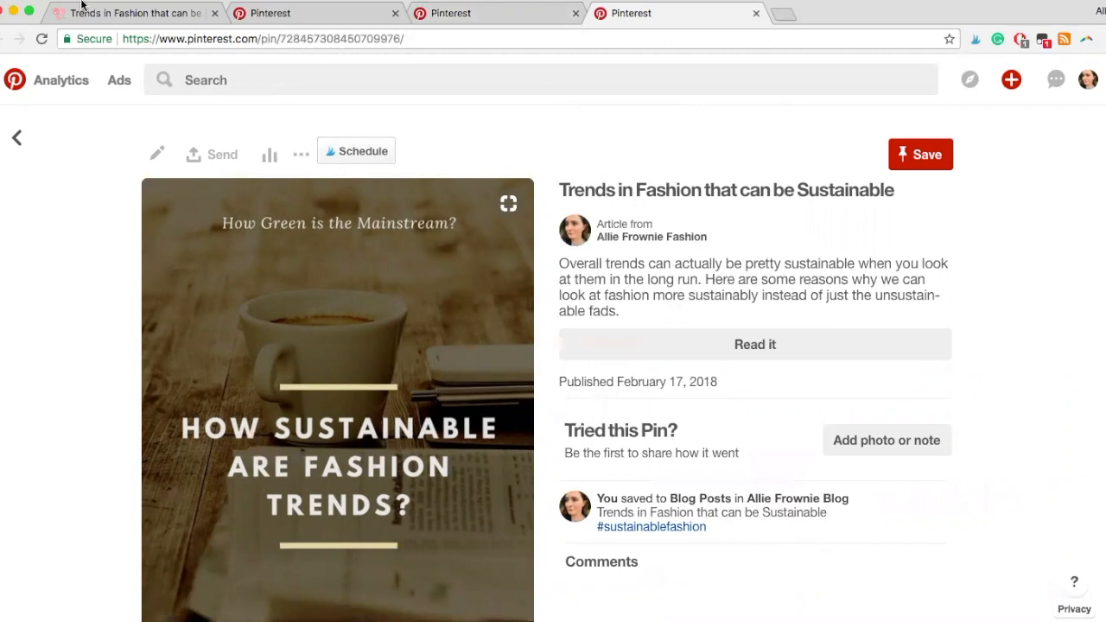
- Review the blog article's opening paragraph, the Pinterest profile's boards and the pin's save confirmation
click(110, 13)
scroll(540, 388, up, 5)
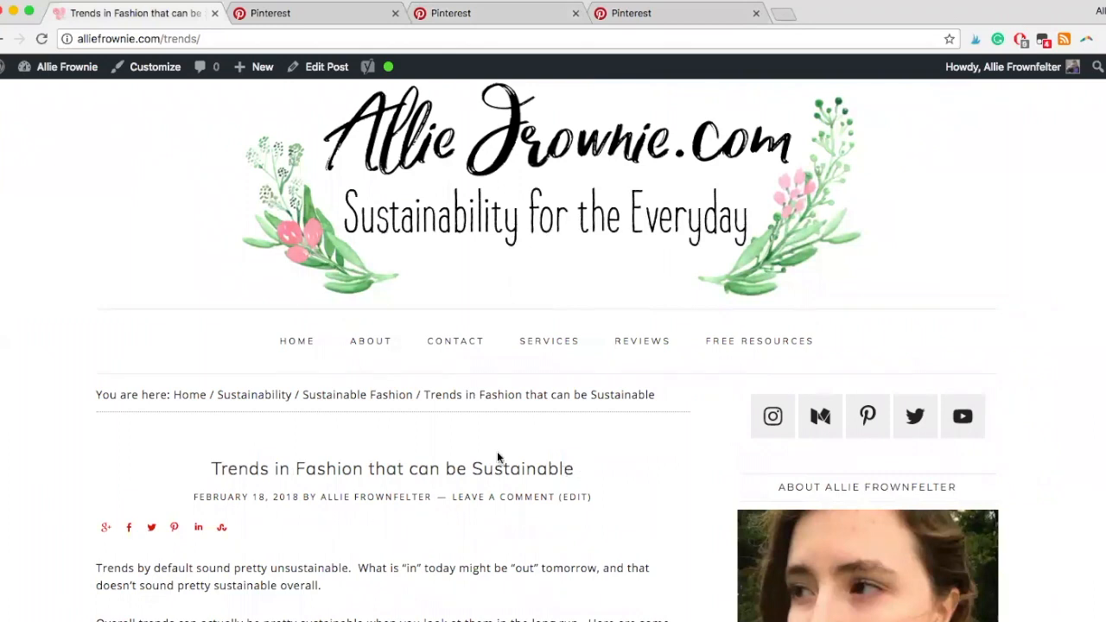
scroll(508, 491, down, 1)
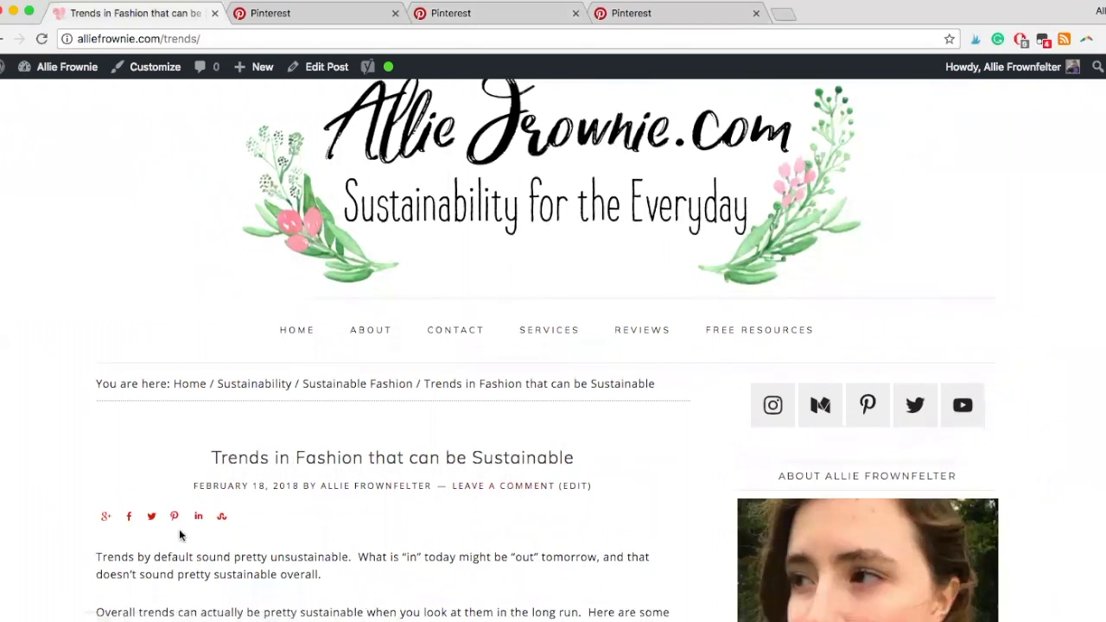
drag(347, 588, 97, 557)
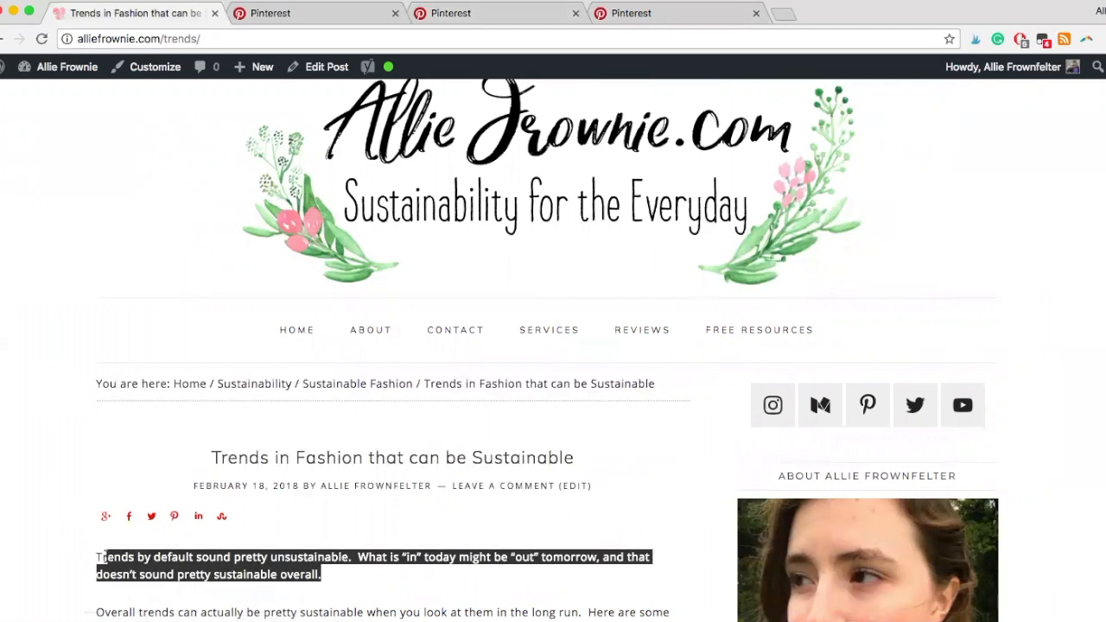
click(257, 161)
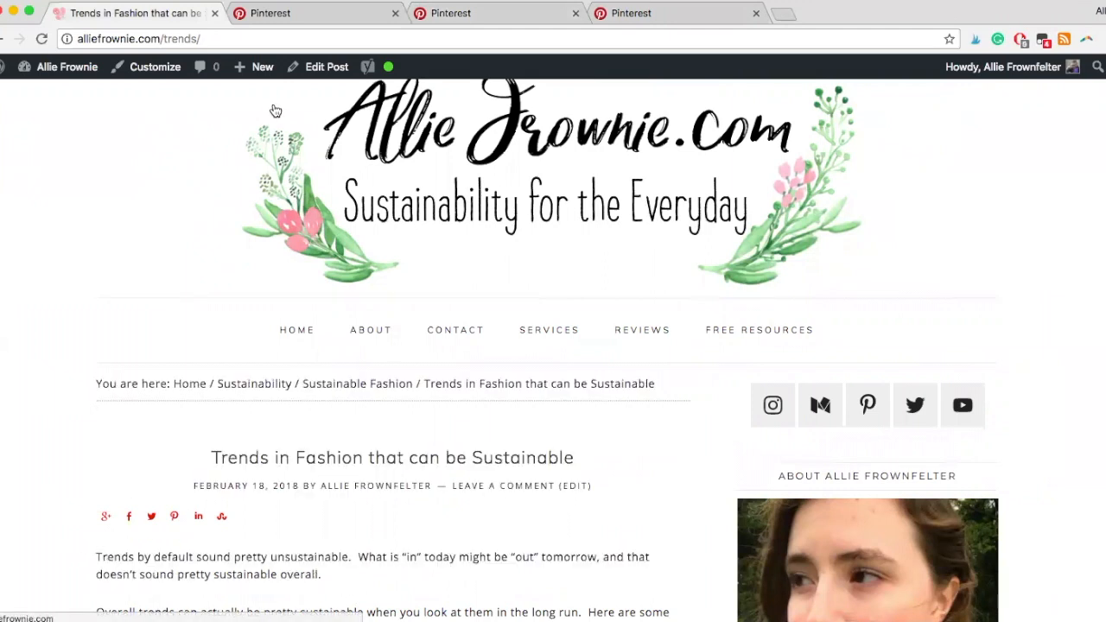
click(274, 11)
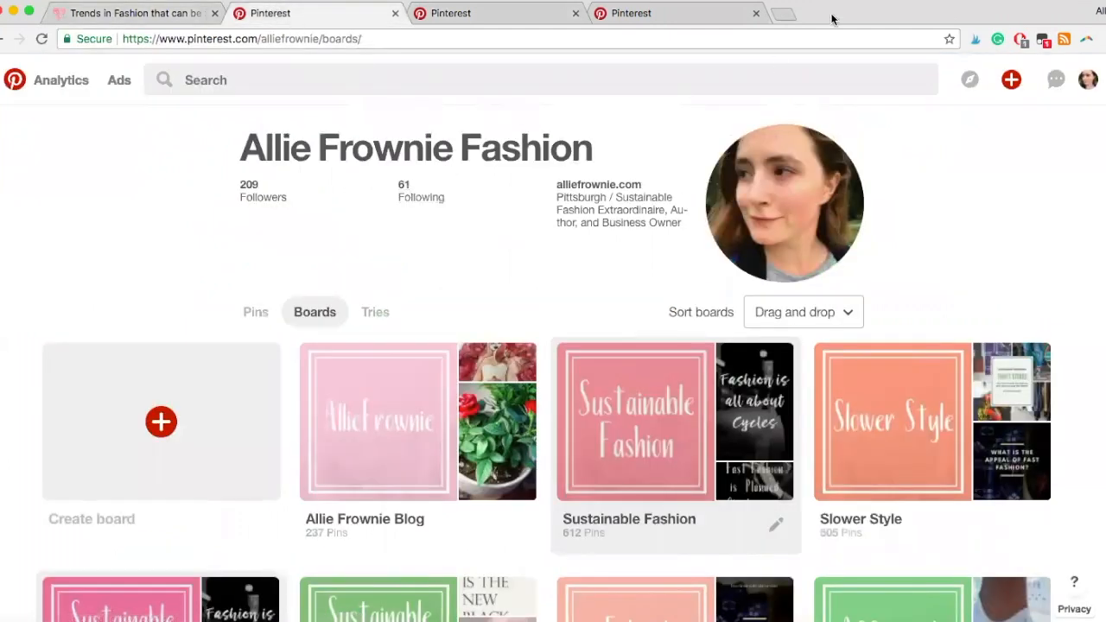
click(444, 12)
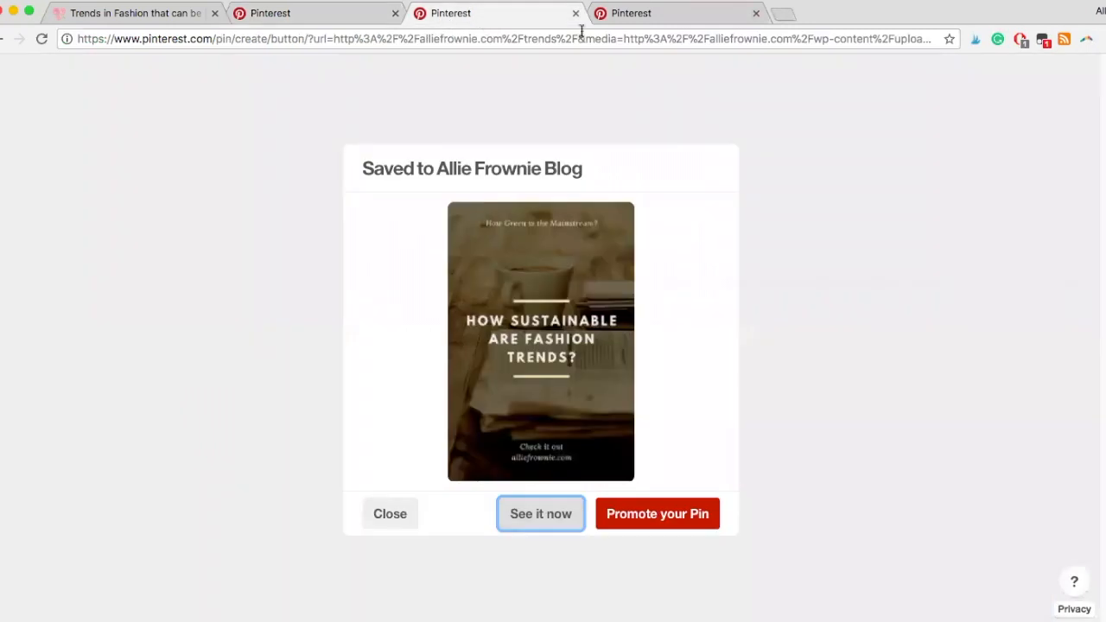
- Return to the saved sustainable fashion trends pin and send it to the scheduler
click(634, 16)
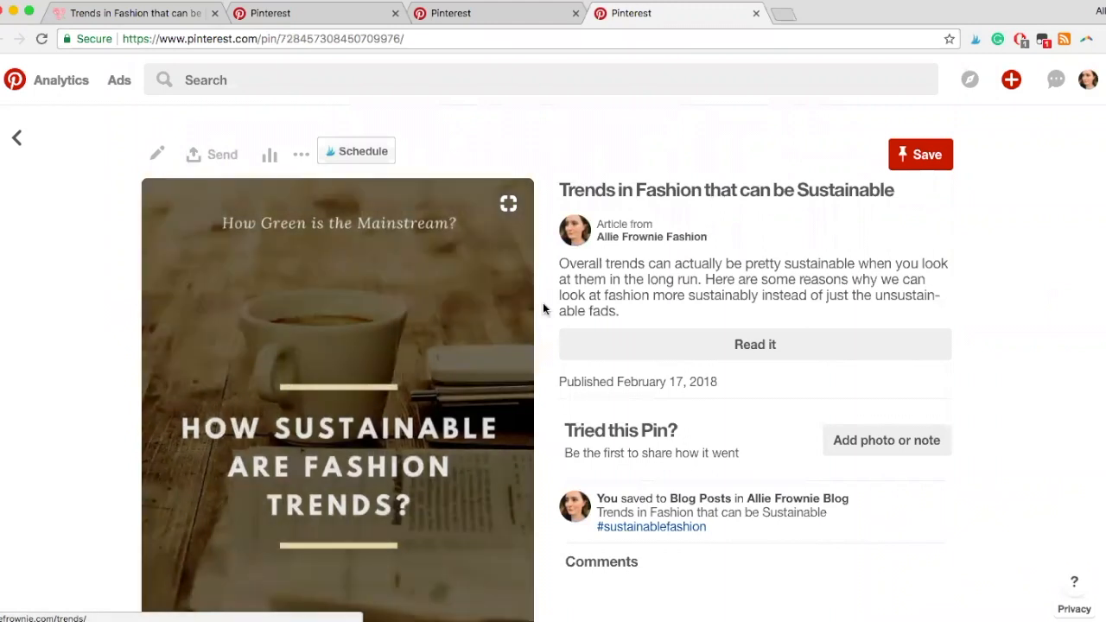
scroll(543, 307, down, 1)
scroll(542, 308, down, 1)
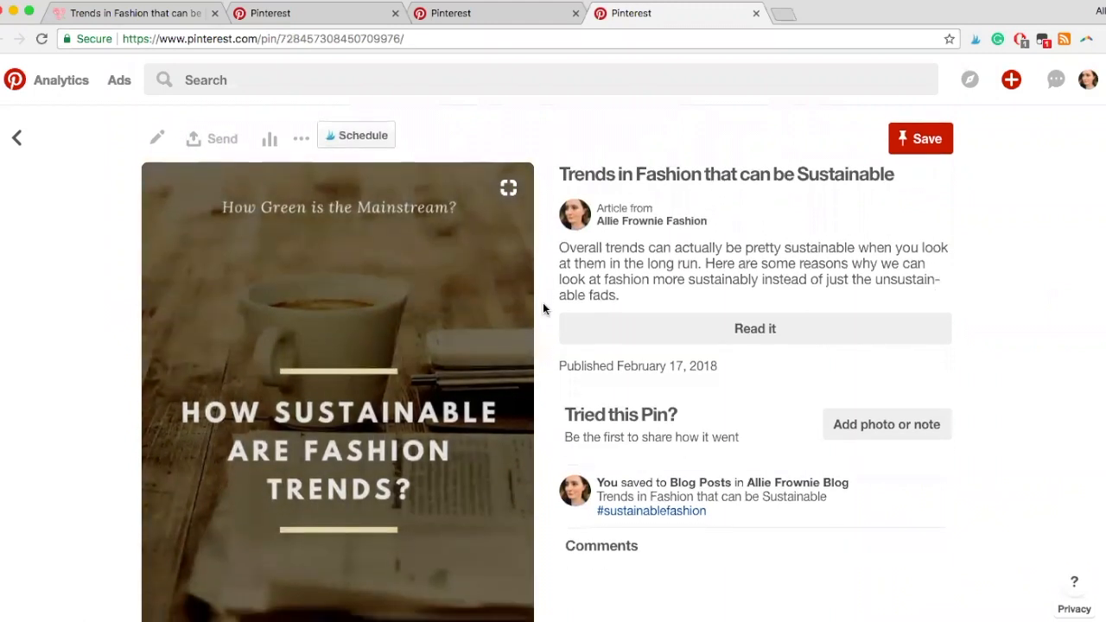
scroll(544, 308, up, 1)
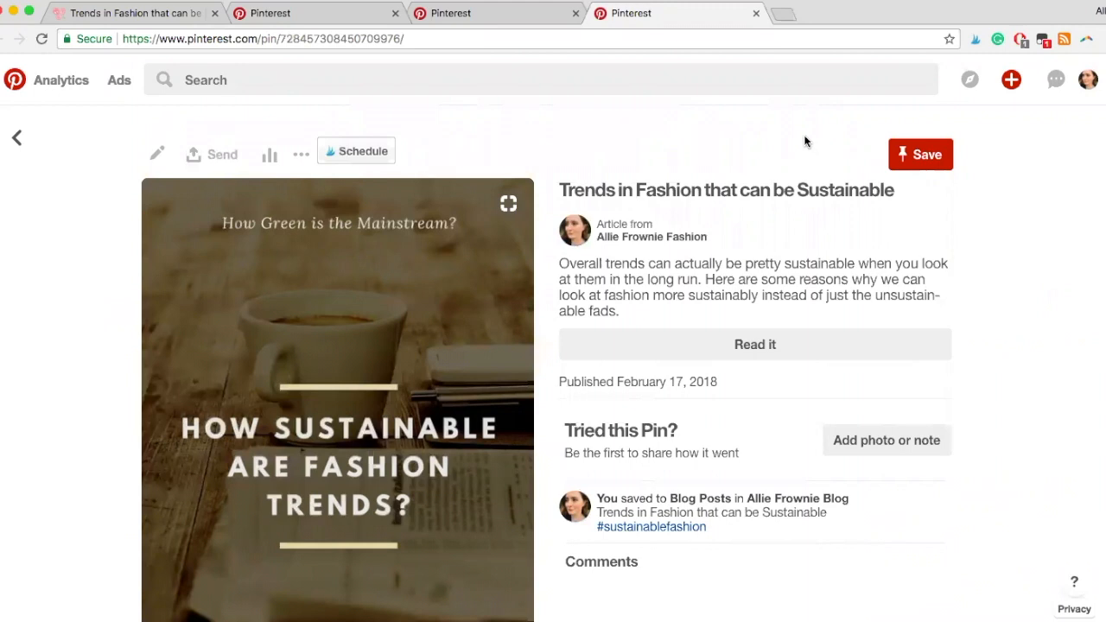
click(361, 151)
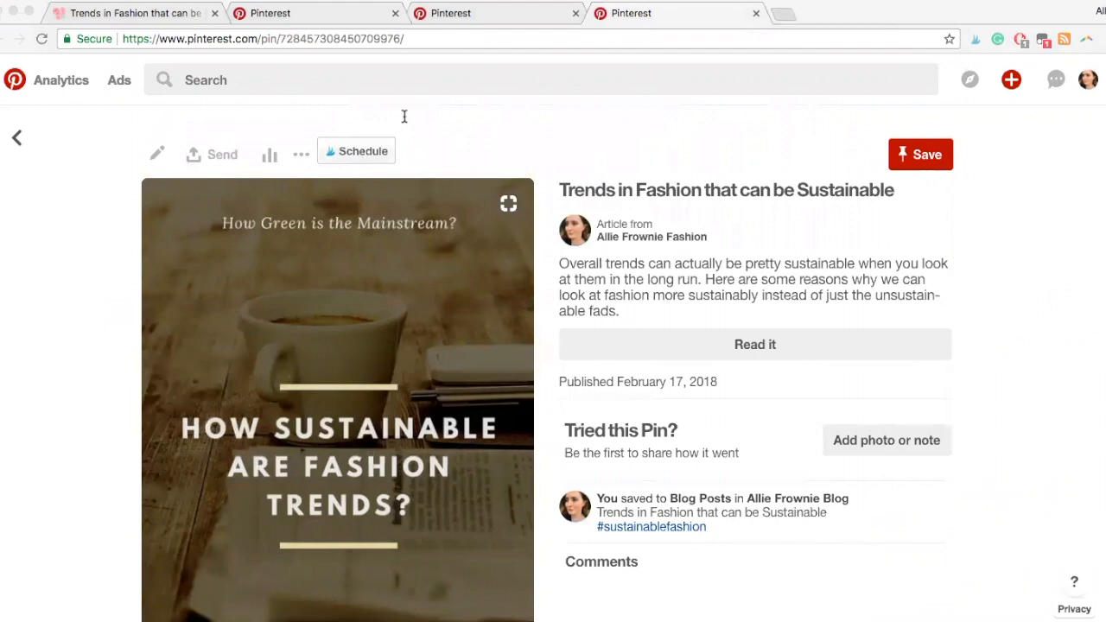
- Open Tailwind in a new browser tab and bring up the pin's draft among the Publisher drafts
click(785, 14)
text(tailwindapp.com/login)
key(Return)
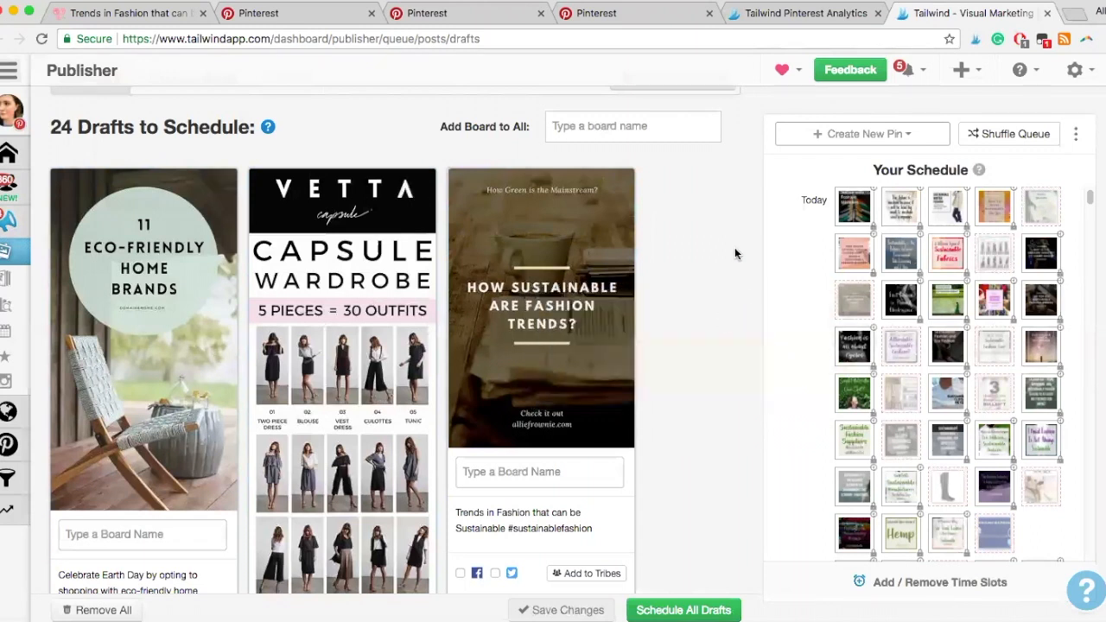
scroll(719, 250, down, 1)
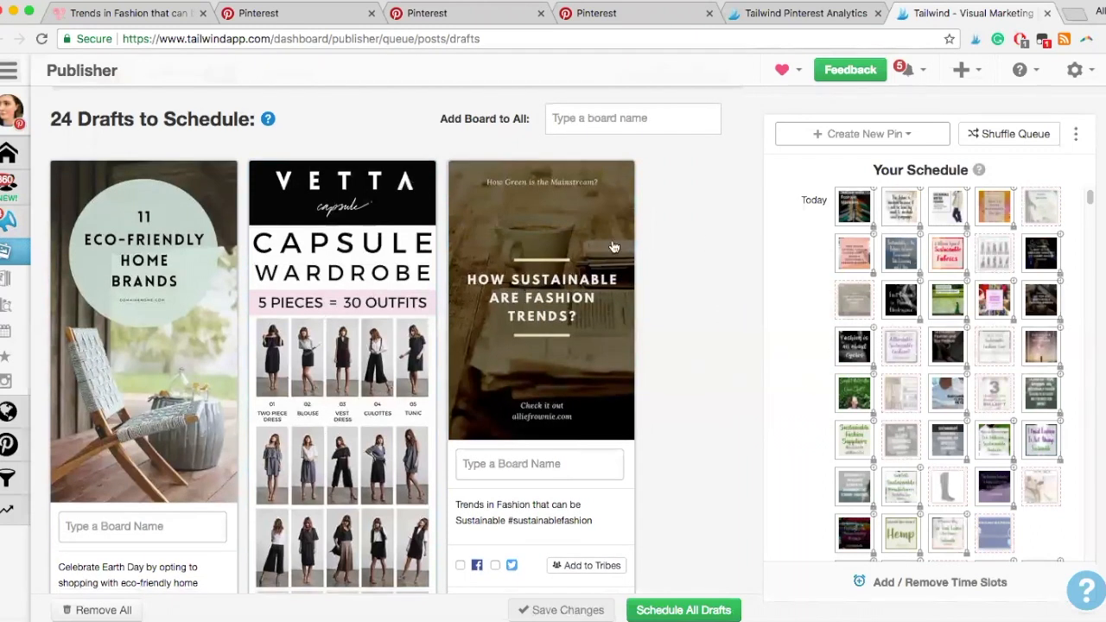
scroll(576, 452, down, 3)
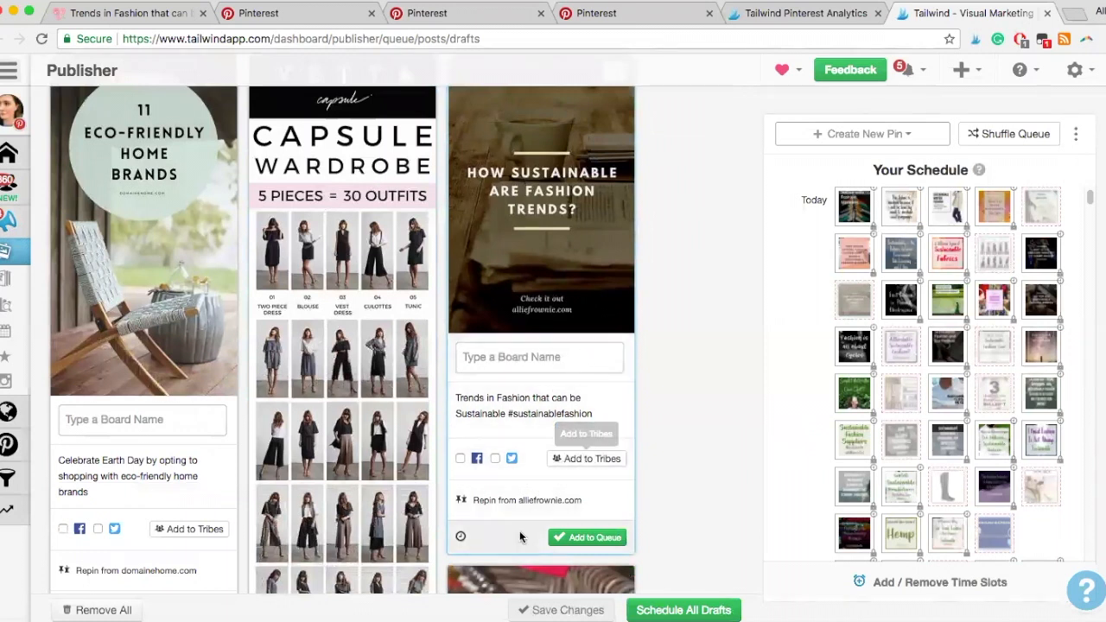
- Assign the draft to the Affordable Fashion board and the Best of Blogging group board
click(559, 357)
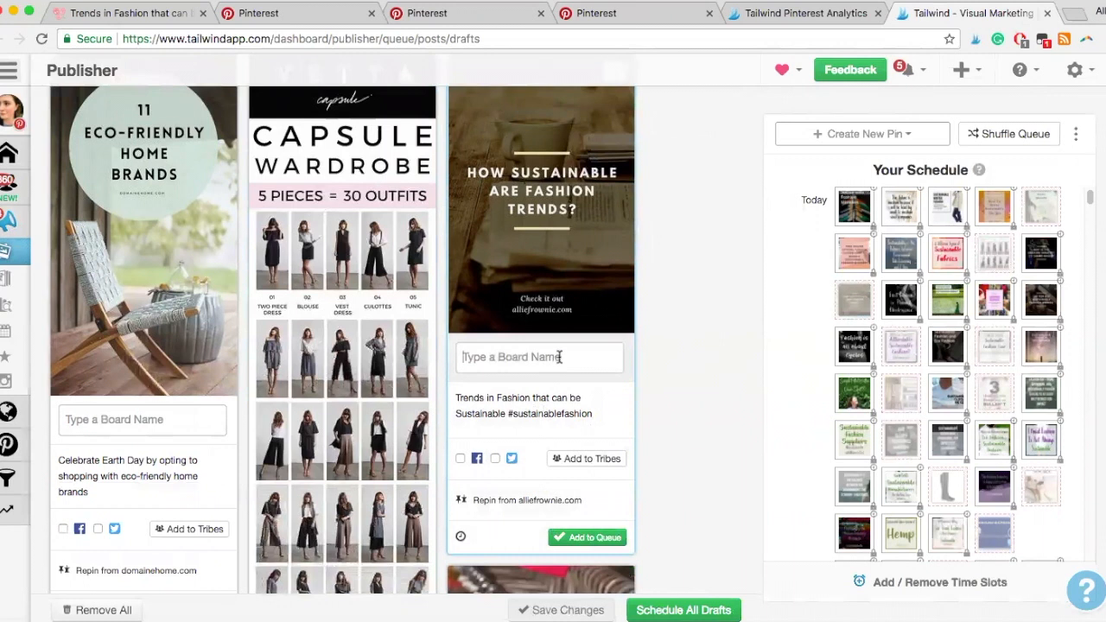
scroll(562, 427, down, 4)
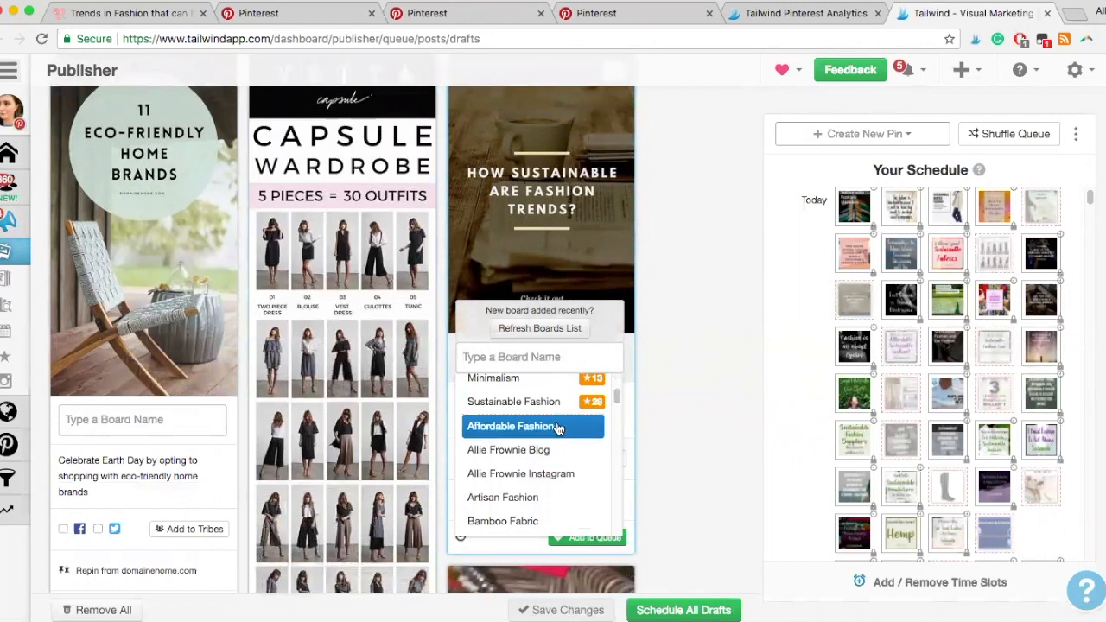
click(561, 426)
click(529, 380)
scroll(534, 475, down, 2)
scroll(533, 481, down, 4)
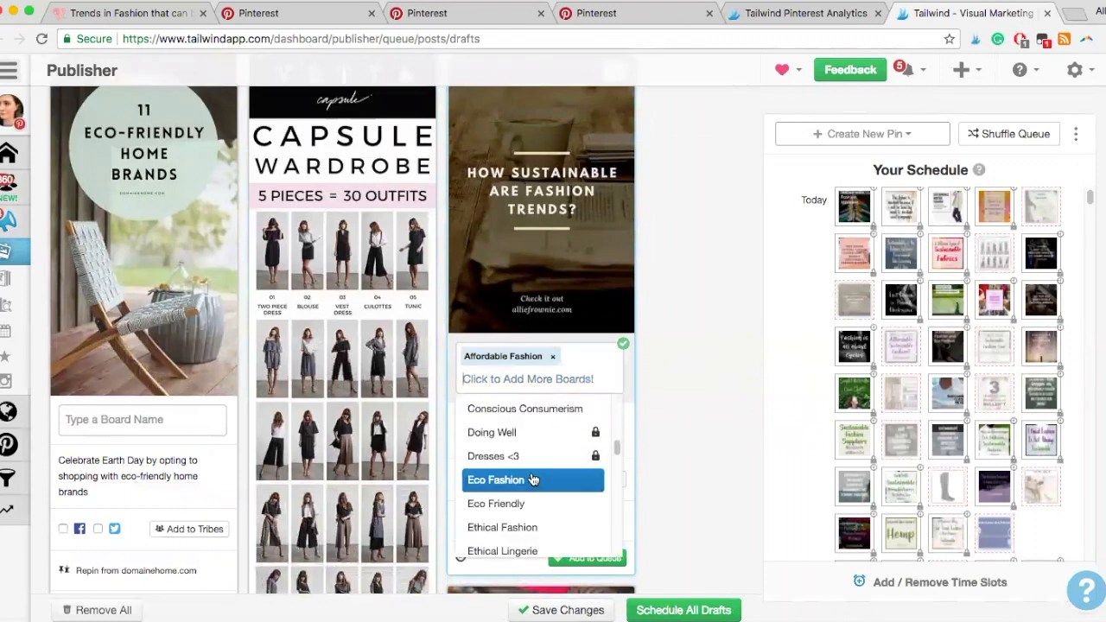
scroll(534, 480, up, 3)
click(530, 438)
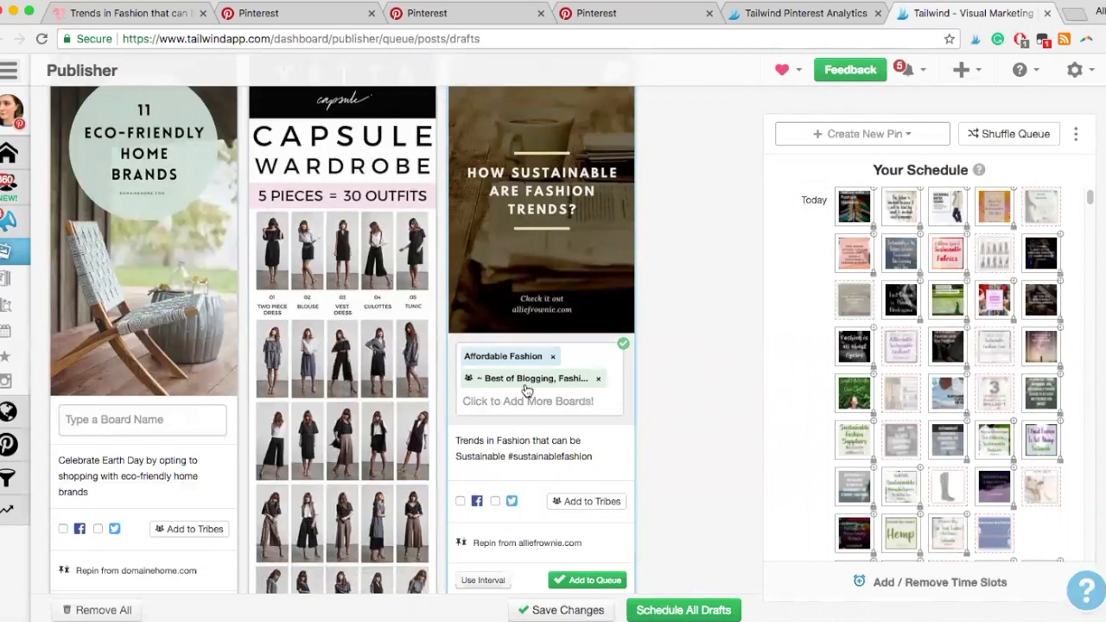
- Add the other relevant boards to the draft, including Artisan Fashion, Capsule Wardrobe, Conscious Consumerism, Eco Fashion, Ethical Fashion, Minimalism and Sustainable Fashion
click(528, 401)
scroll(536, 455, up, 3)
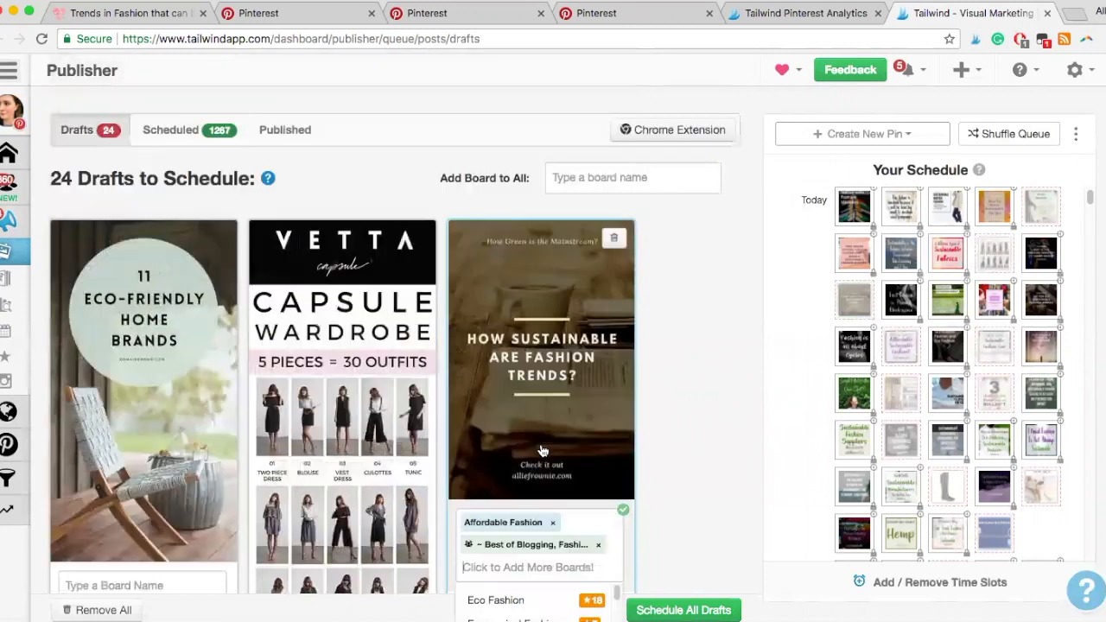
scroll(672, 397, down, 3)
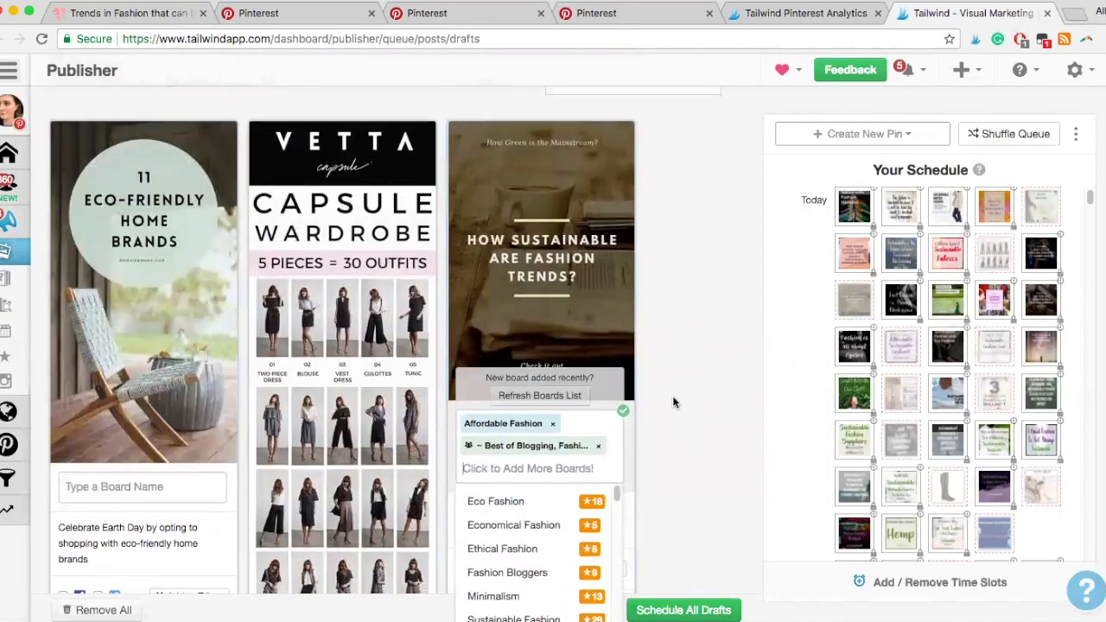
scroll(672, 396, down, 2)
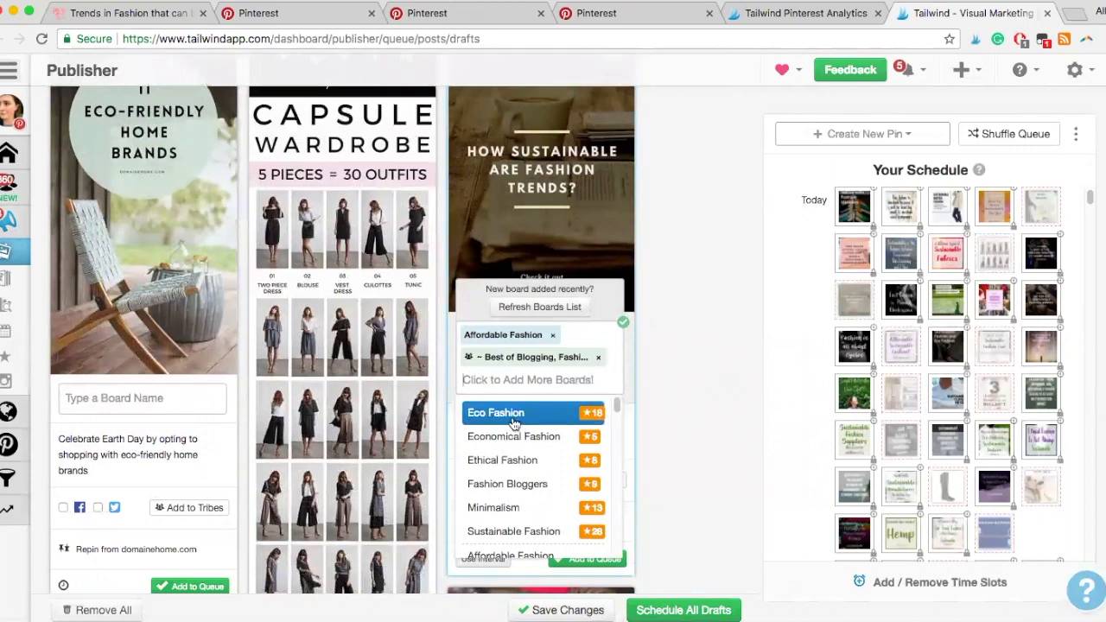
click(546, 532)
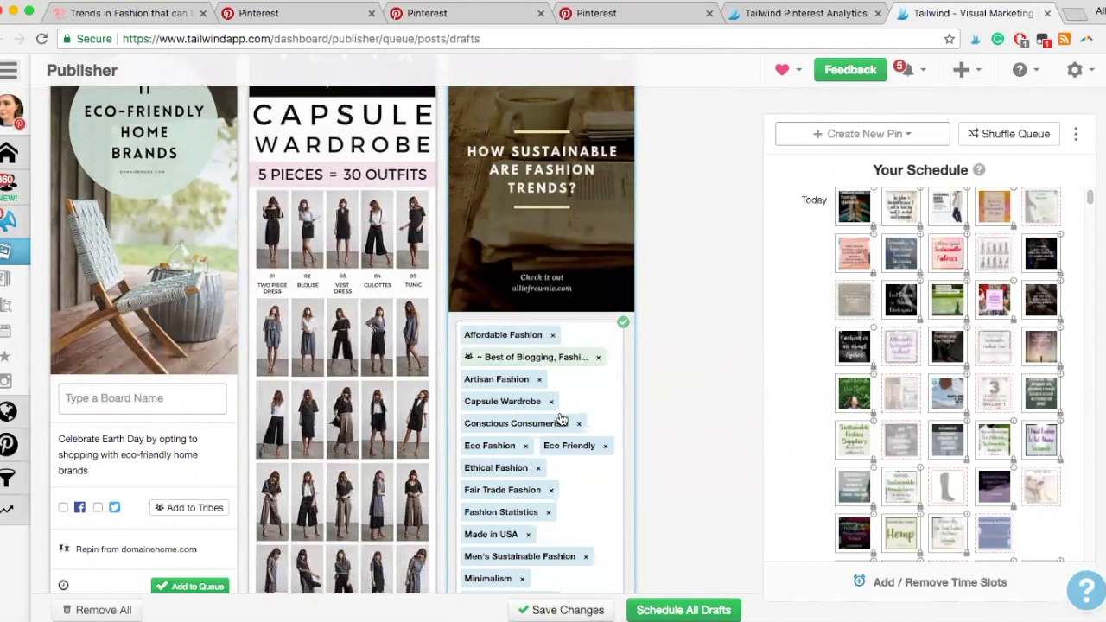
- Review the full list of boards assigned to the draft and the upcoming time slots in the pin schedule
scroll(560, 419, down, 2)
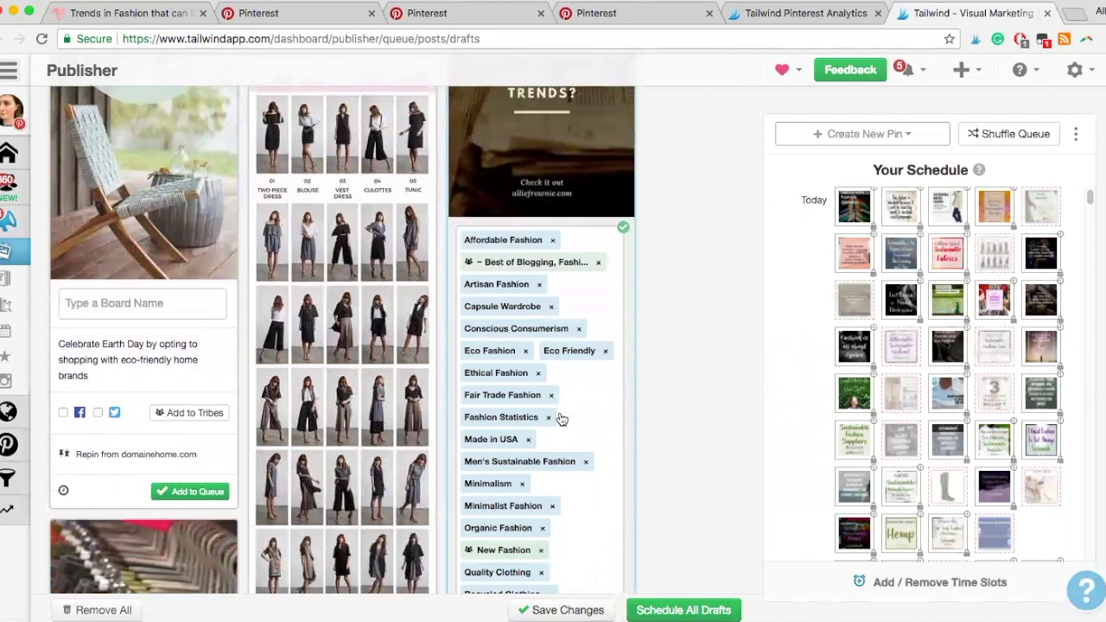
scroll(560, 419, down, 2)
scroll(561, 419, up, 3)
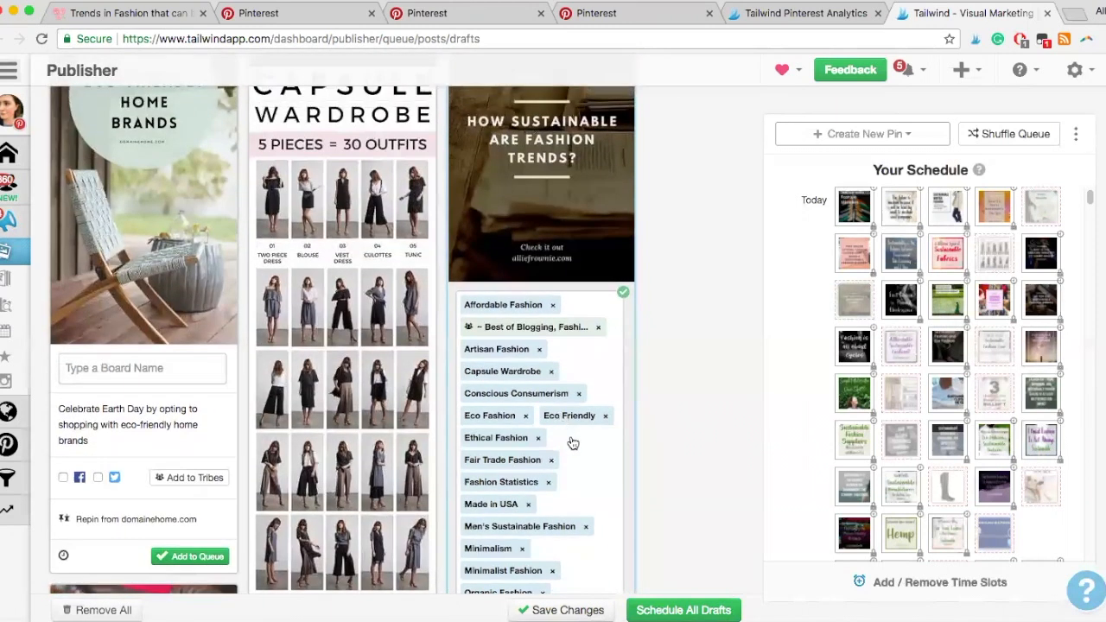
scroll(571, 444, up, 5)
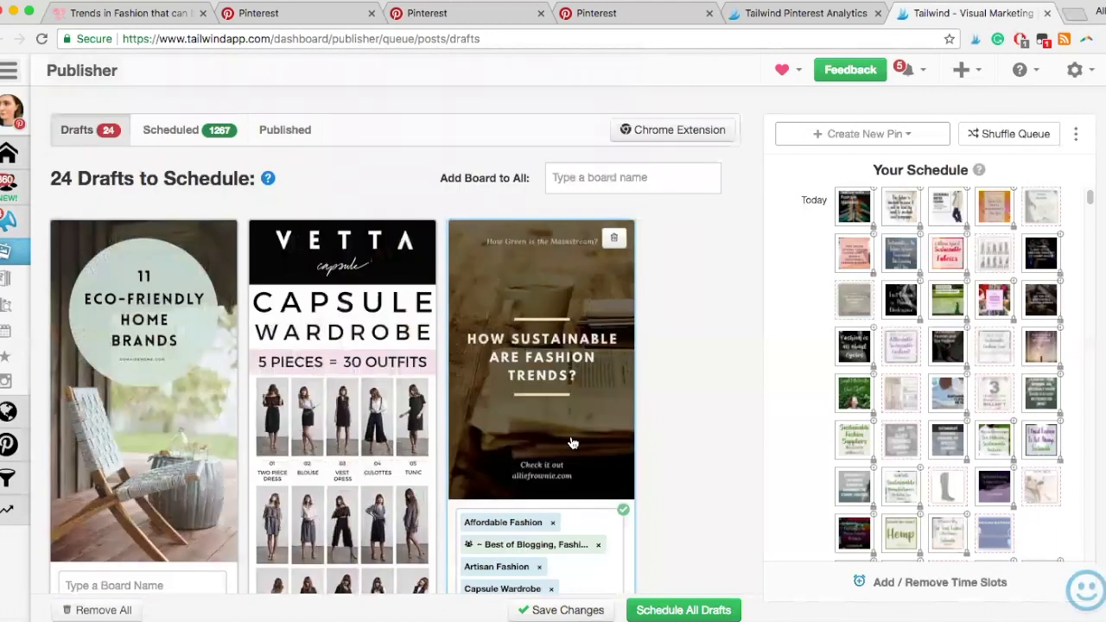
scroll(570, 444, down, 2)
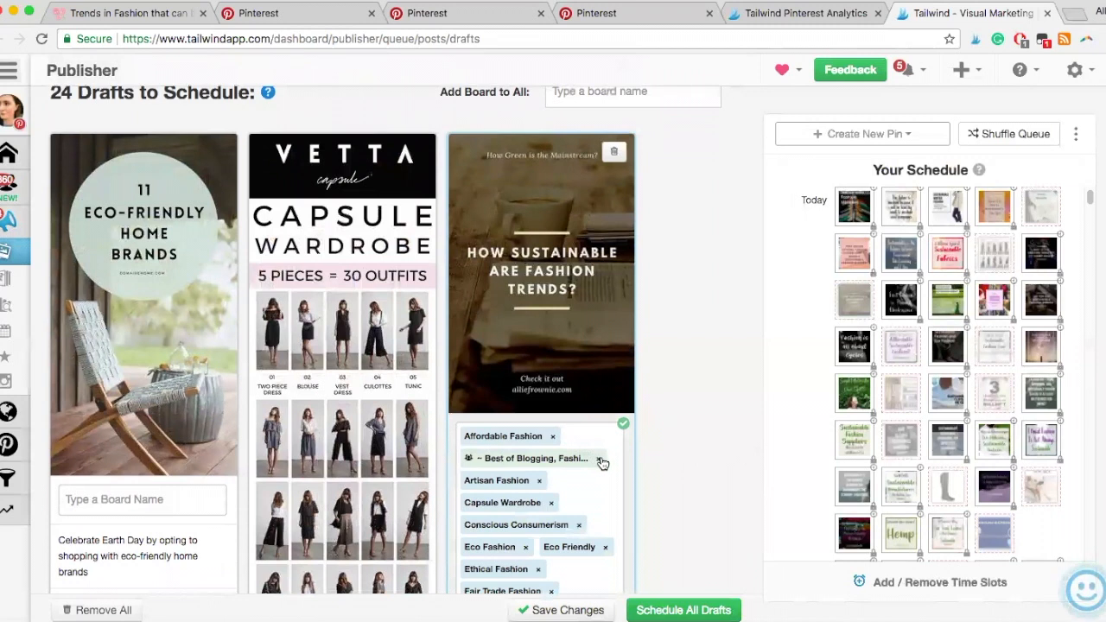
scroll(610, 493, down, 3)
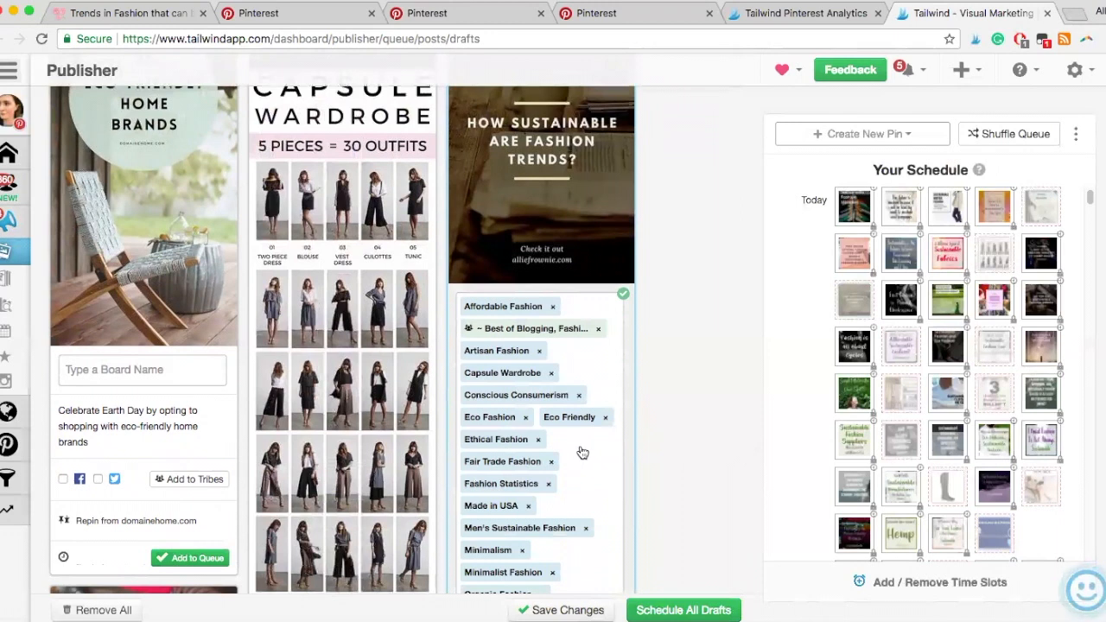
scroll(584, 453, down, 10)
click(658, 281)
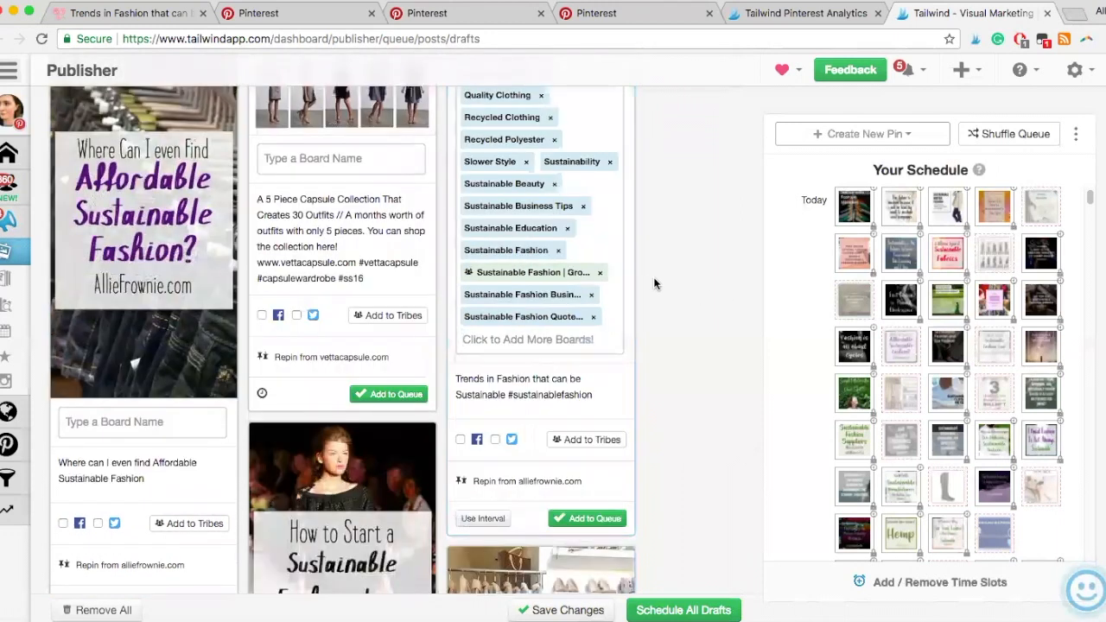
scroll(610, 298, up, 15)
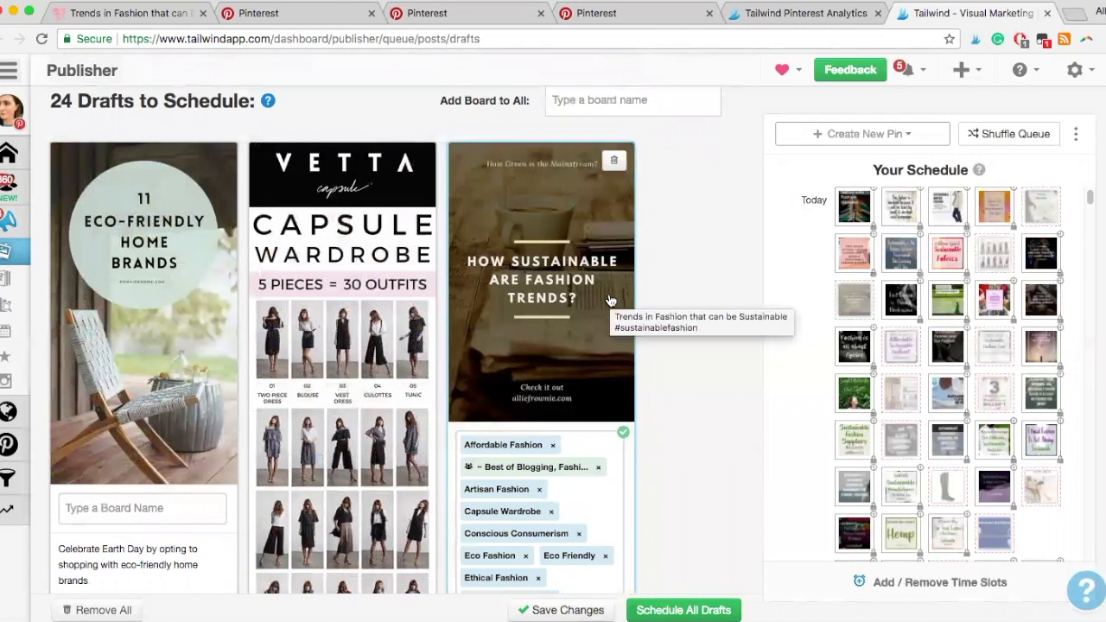
scroll(610, 300, down, 5)
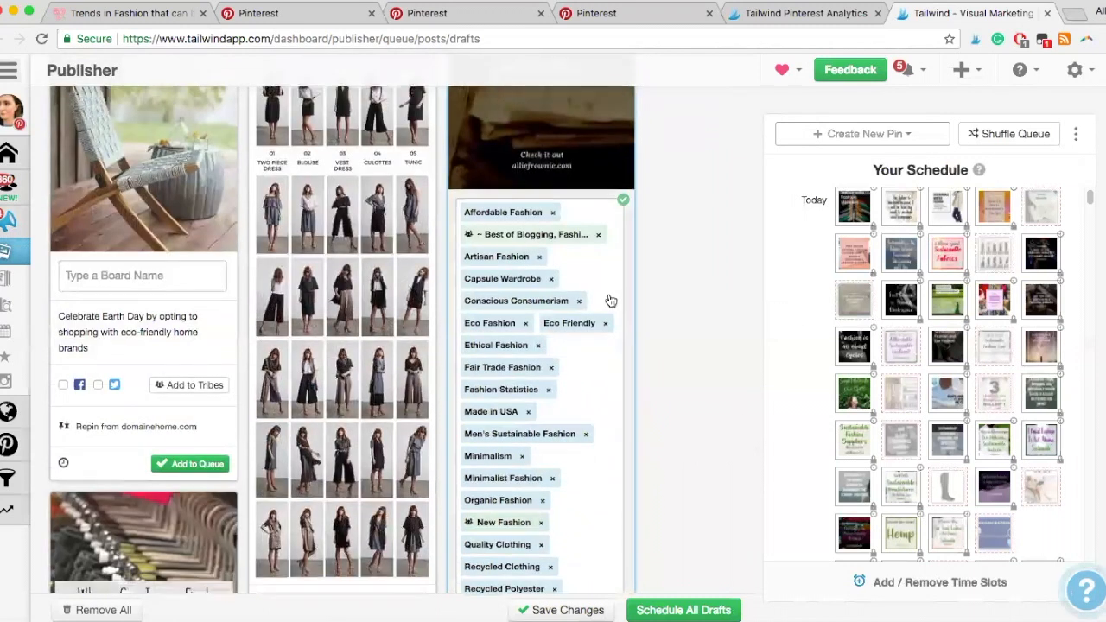
scroll(610, 300, down, 10)
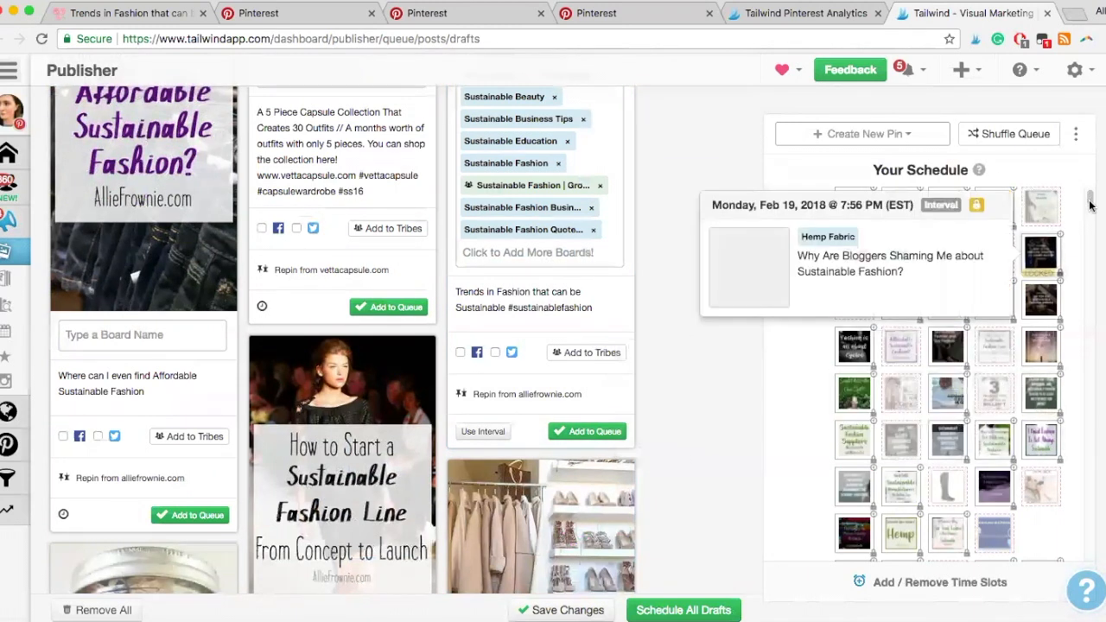
drag(1090, 206, 1102, 286)
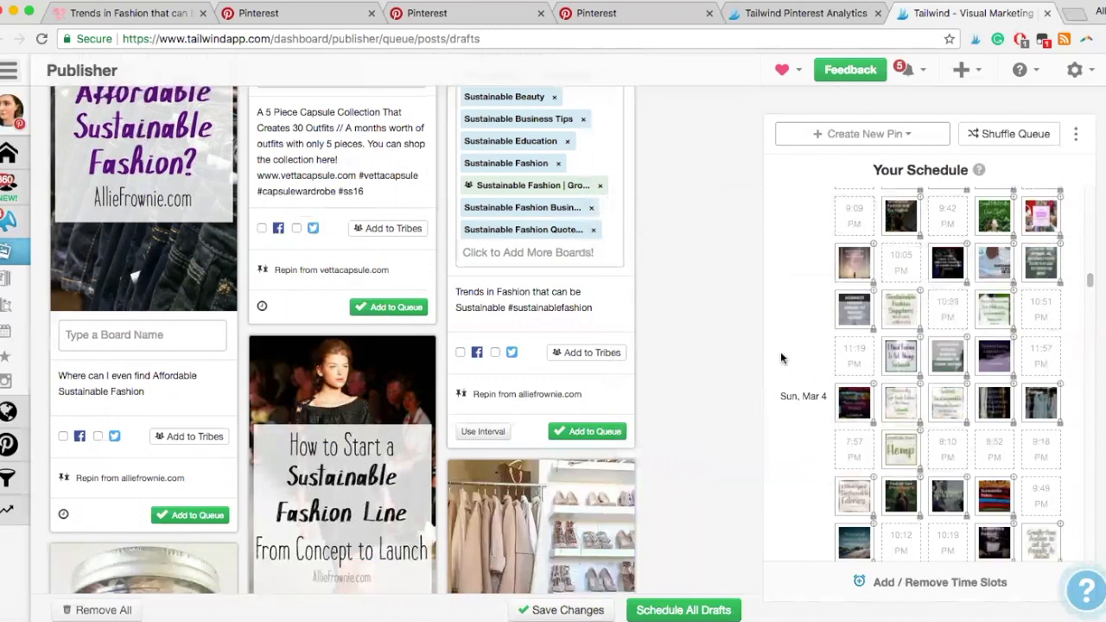
- Set the draft's interval to 1d between pins, starting Feb 19, 2018 @ 4:59 PM, with the Optimized interval type
click(483, 432)
scroll(483, 436, down, 3)
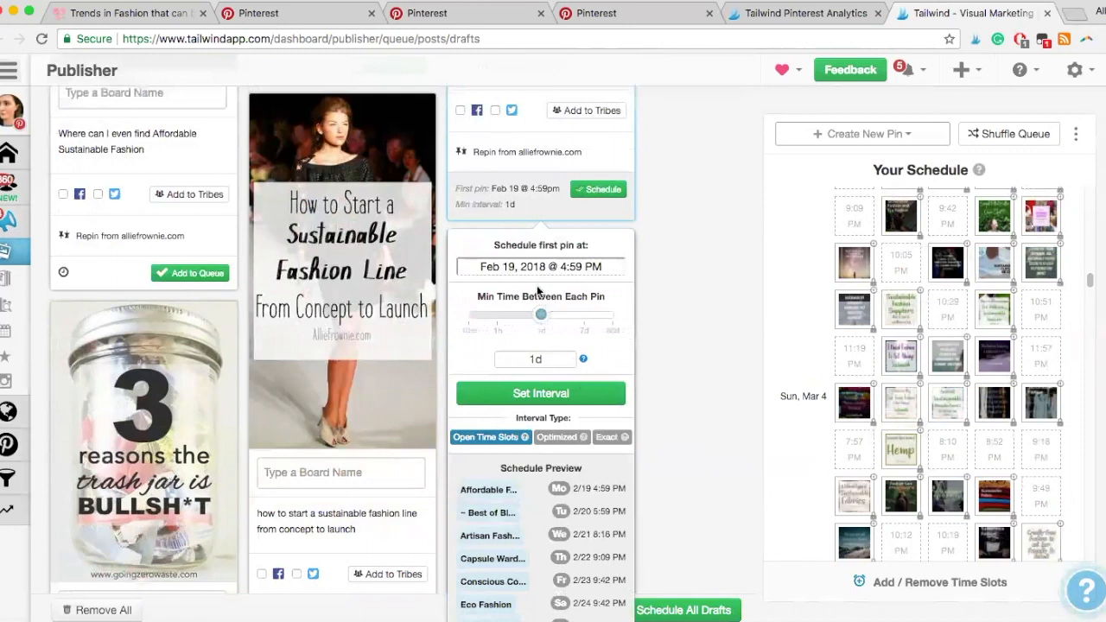
click(536, 360)
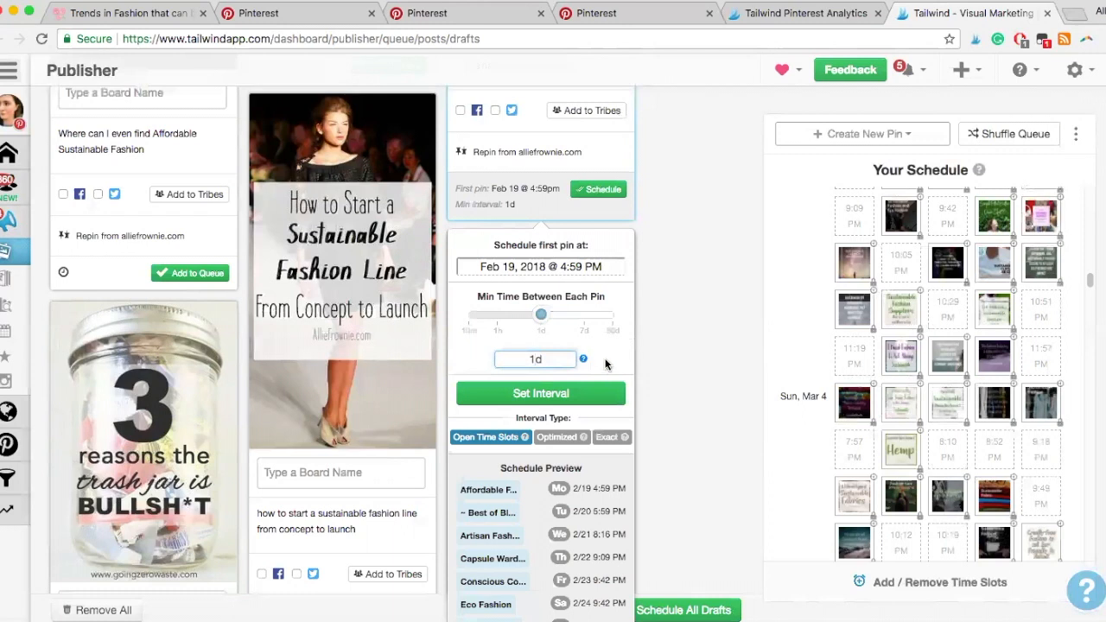
scroll(607, 361, down, 1)
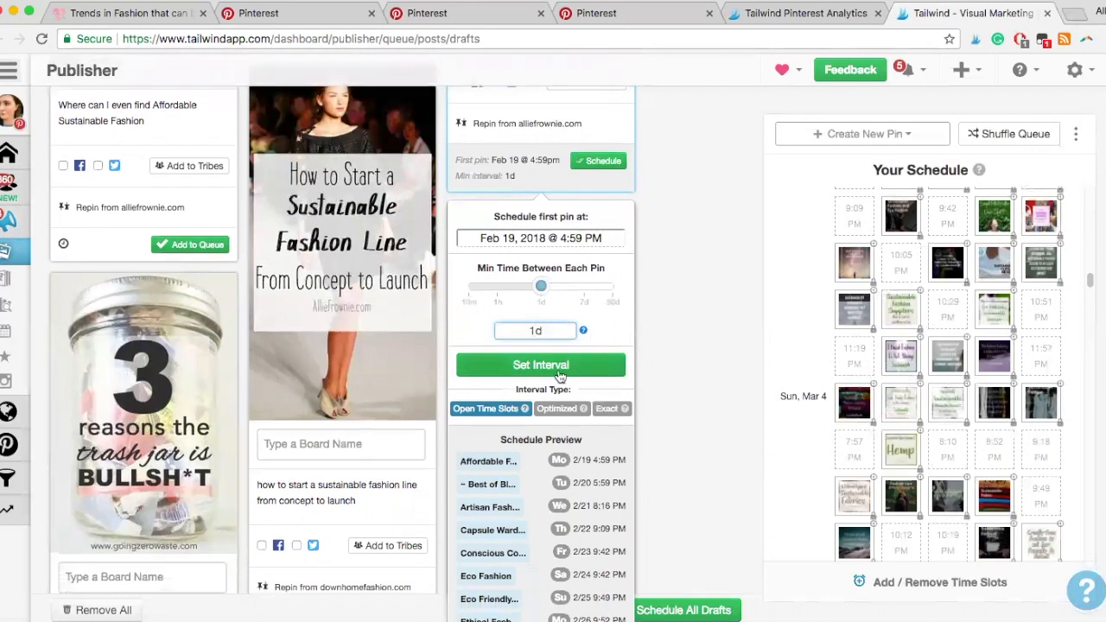
click(558, 411)
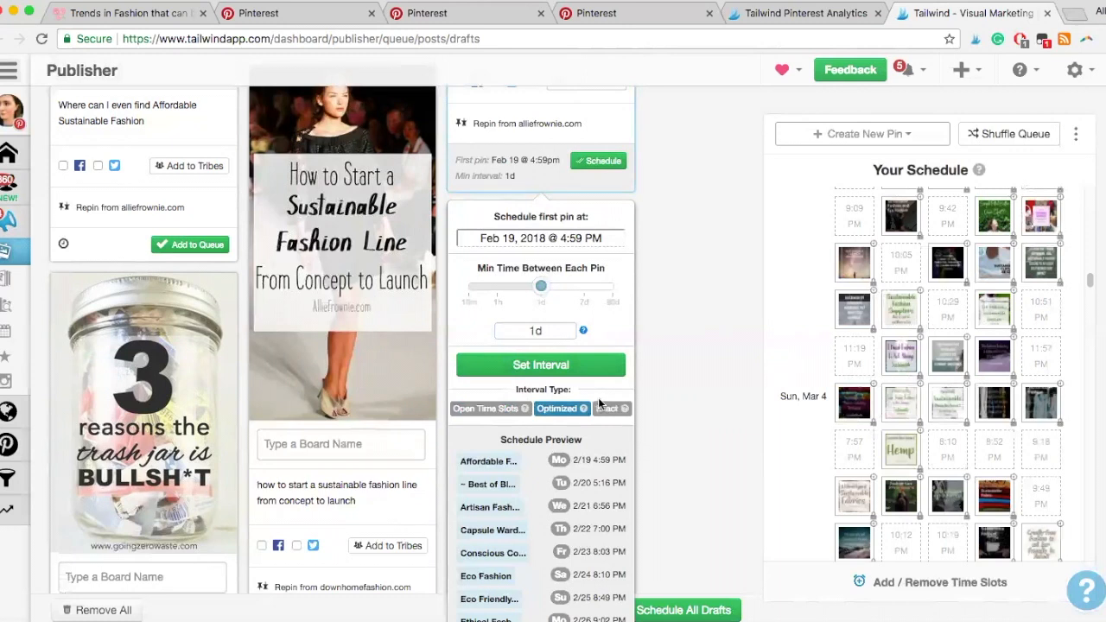
click(570, 363)
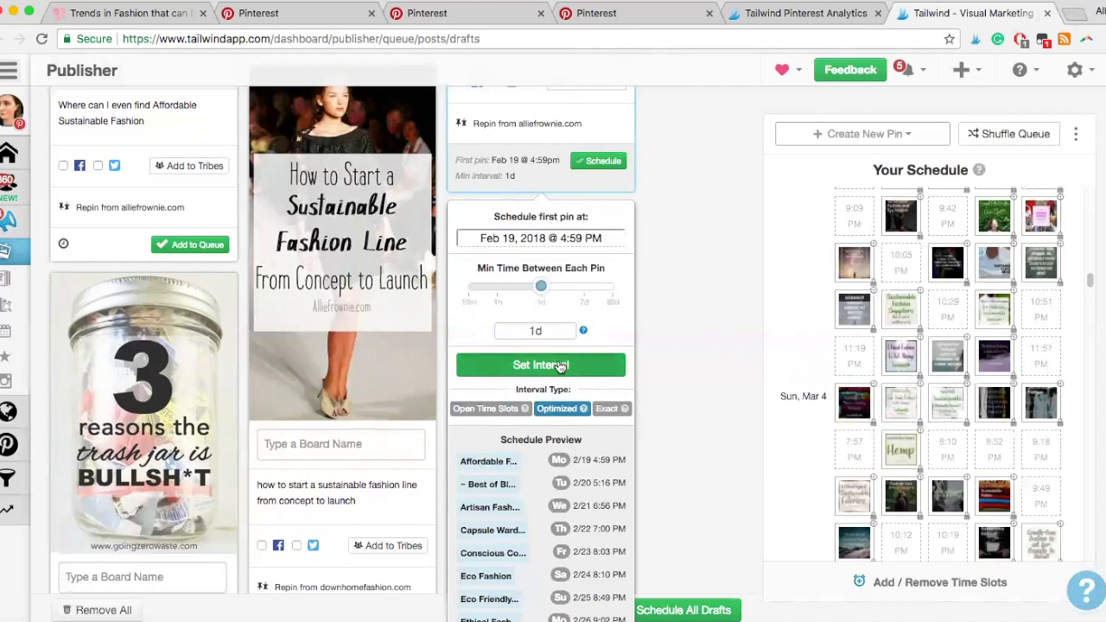
- Schedule the draft to all its boards at the set interval and check its placement in the schedule
scroll(581, 347, up, 5)
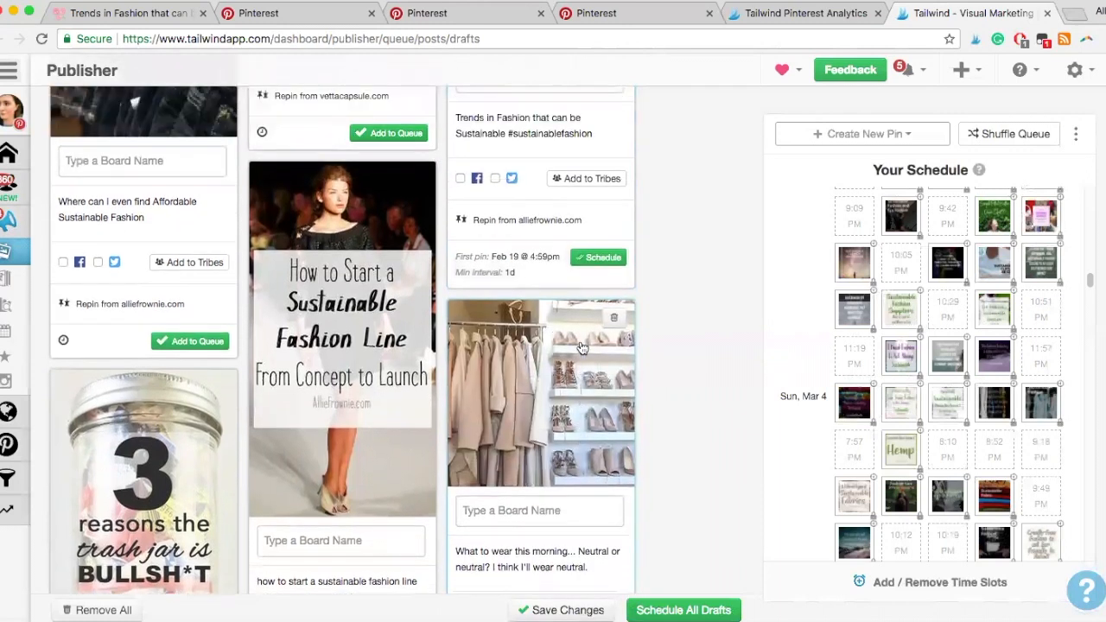
scroll(581, 341, up, 2)
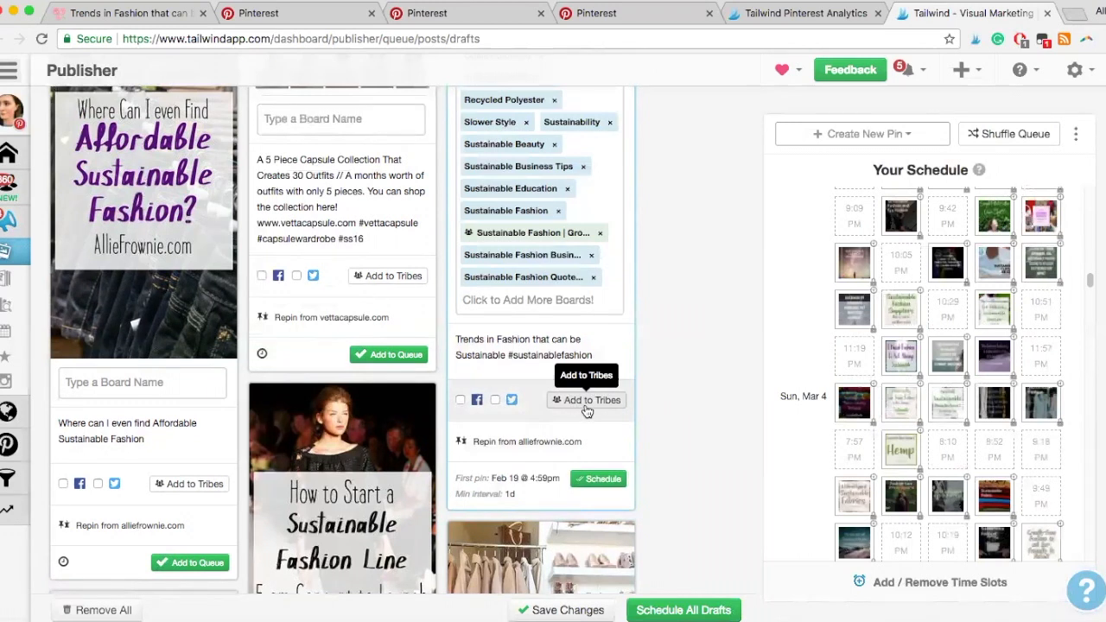
click(604, 480)
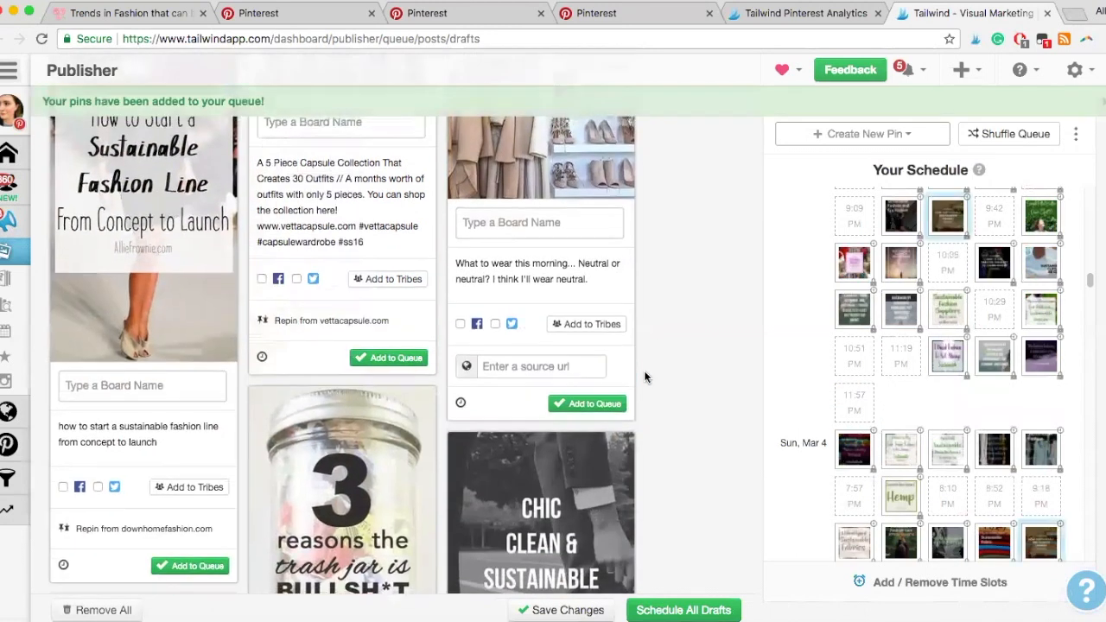
scroll(644, 376, up, 1)
scroll(950, 340, up, 9)
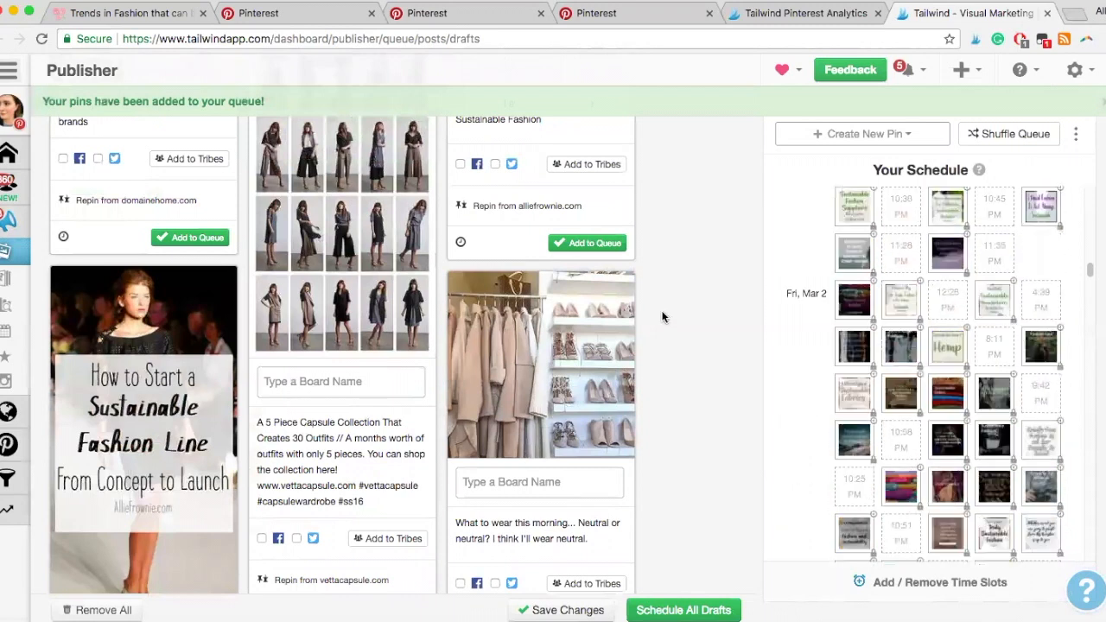
scroll(669, 317, up, 1)
scroll(672, 318, up, 3)
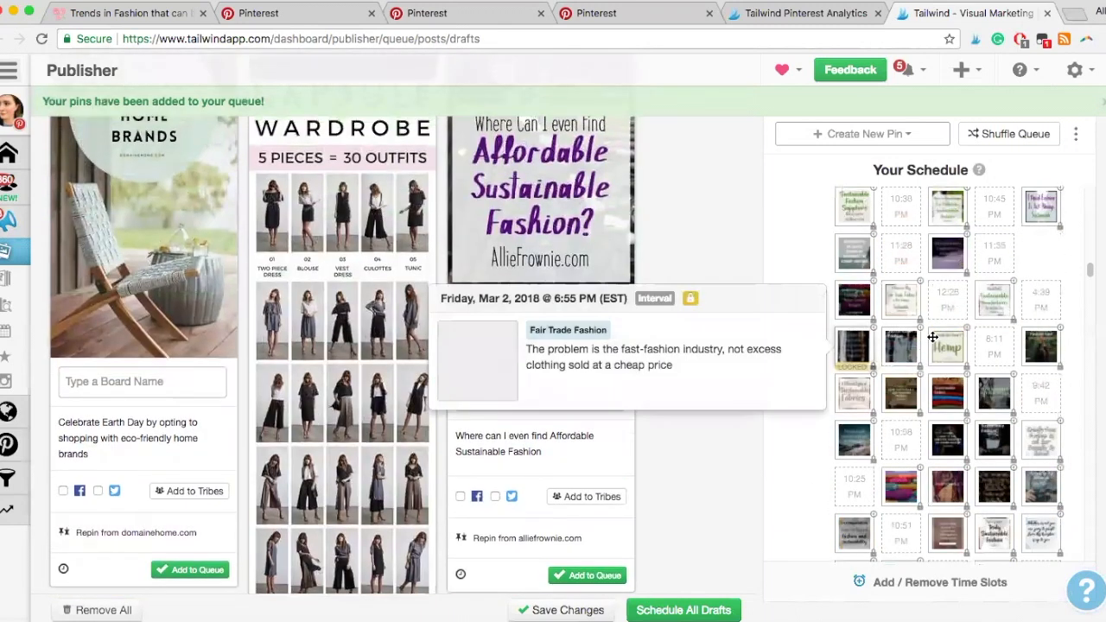
- Review today's slots at the start of the pin schedule, including the preview of the 9:08 PM draft
scroll(932, 337, up, 3)
scroll(932, 337, up, 5)
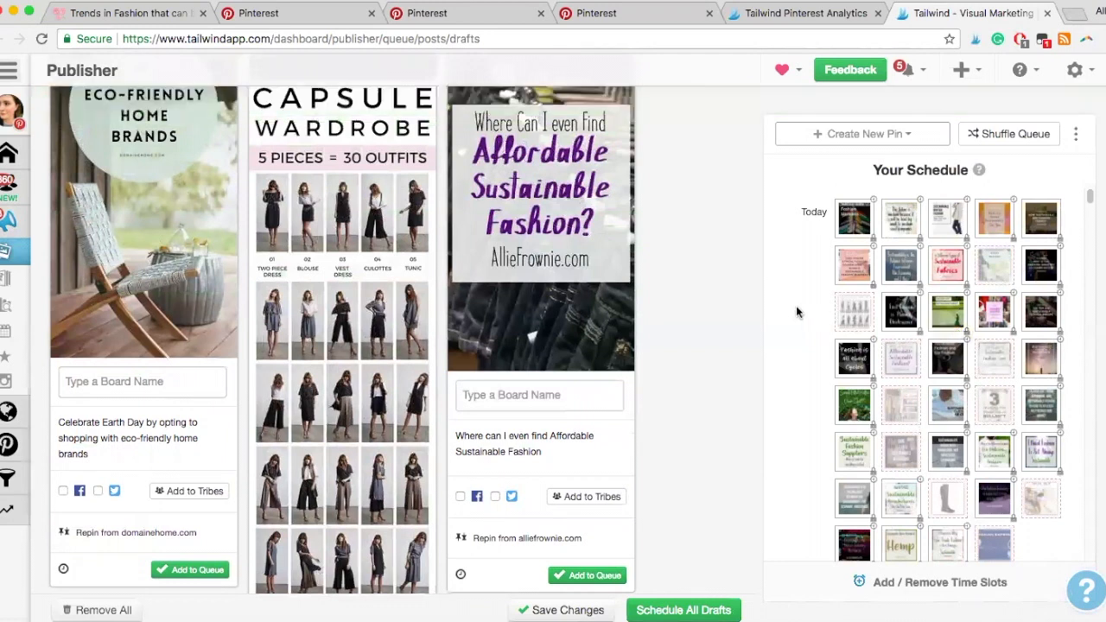
scroll(726, 331, up, 3)
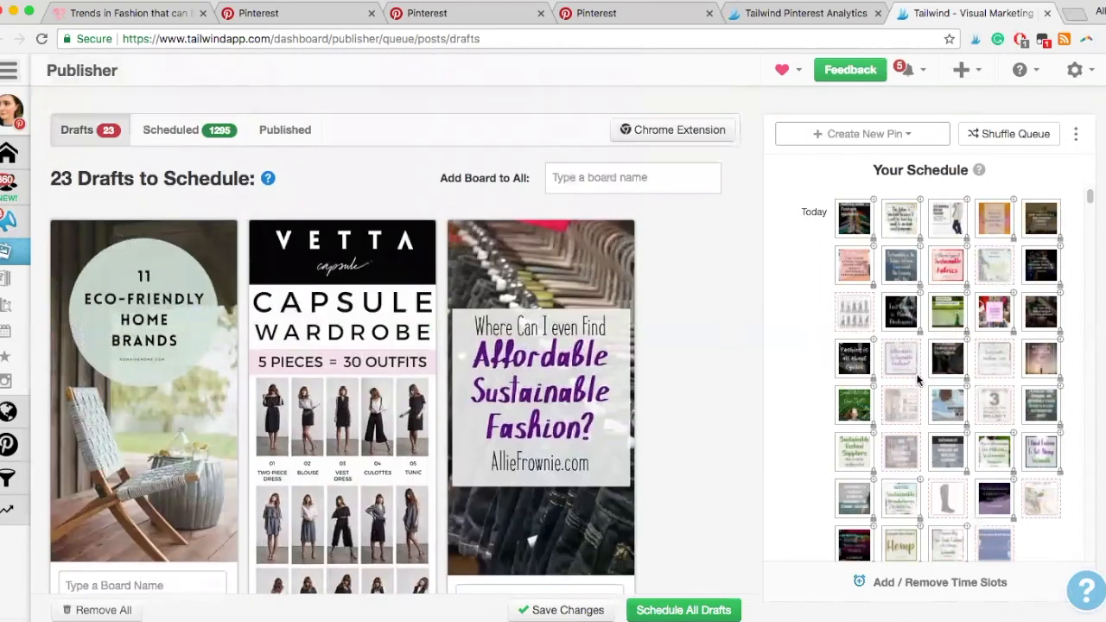
mouse_move(869, 356)
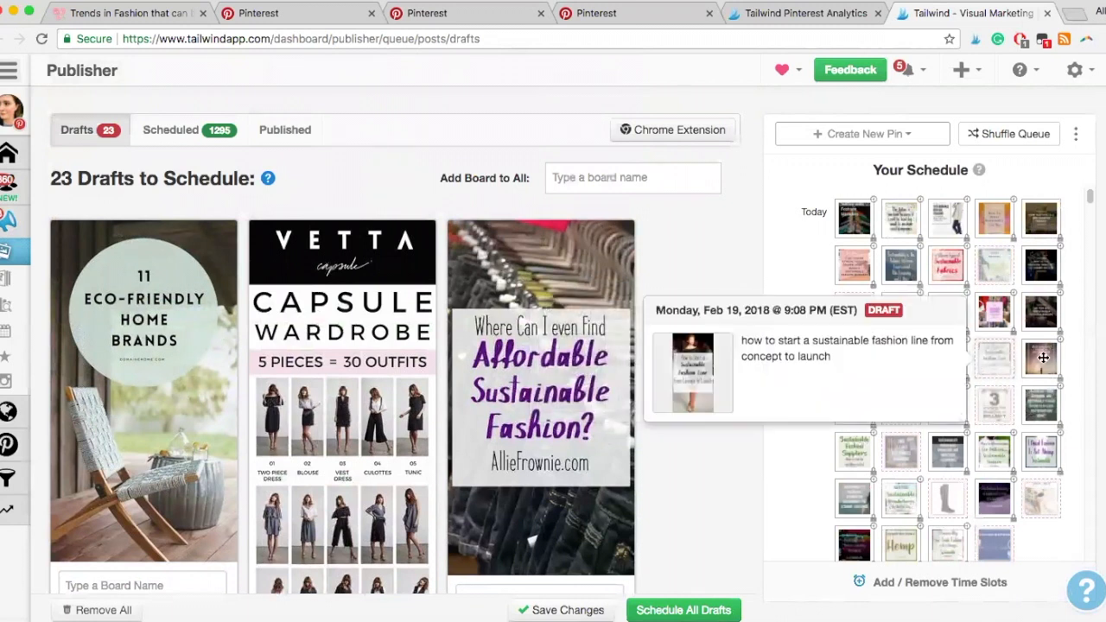
mouse_move(1044, 369)
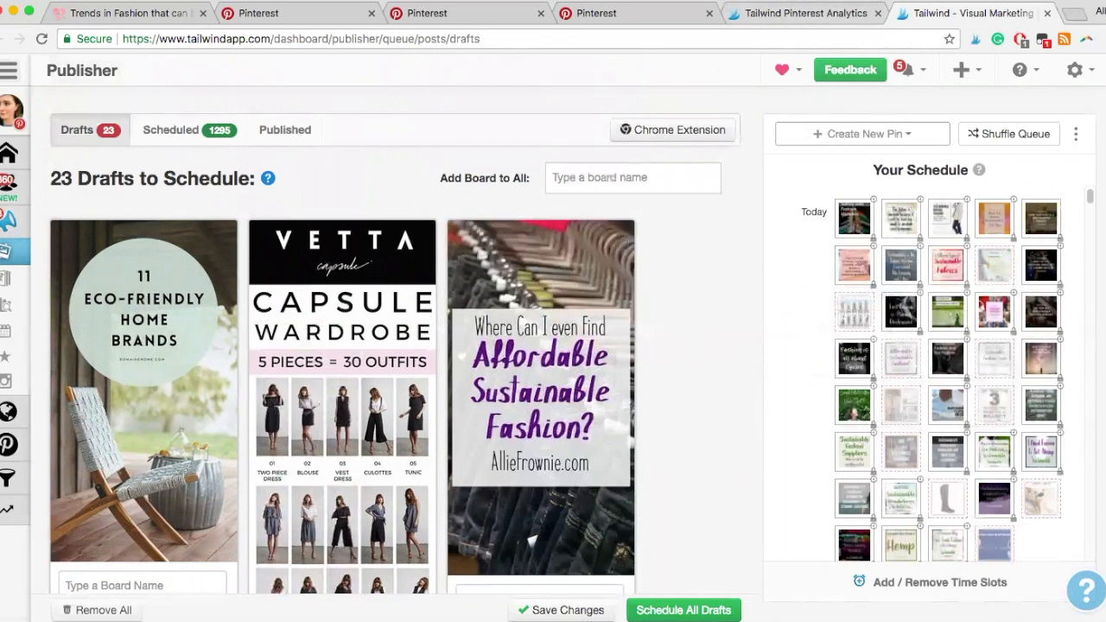
- Switch to Pinterest and open the Blog Posts section of the blog's own board
click(252, 16)
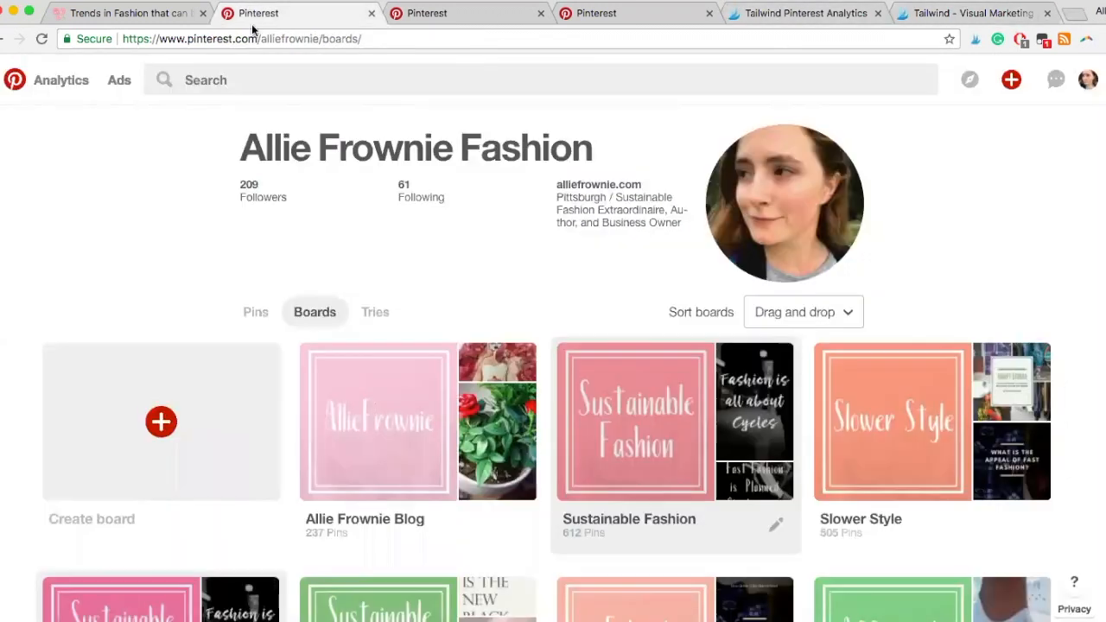
click(422, 530)
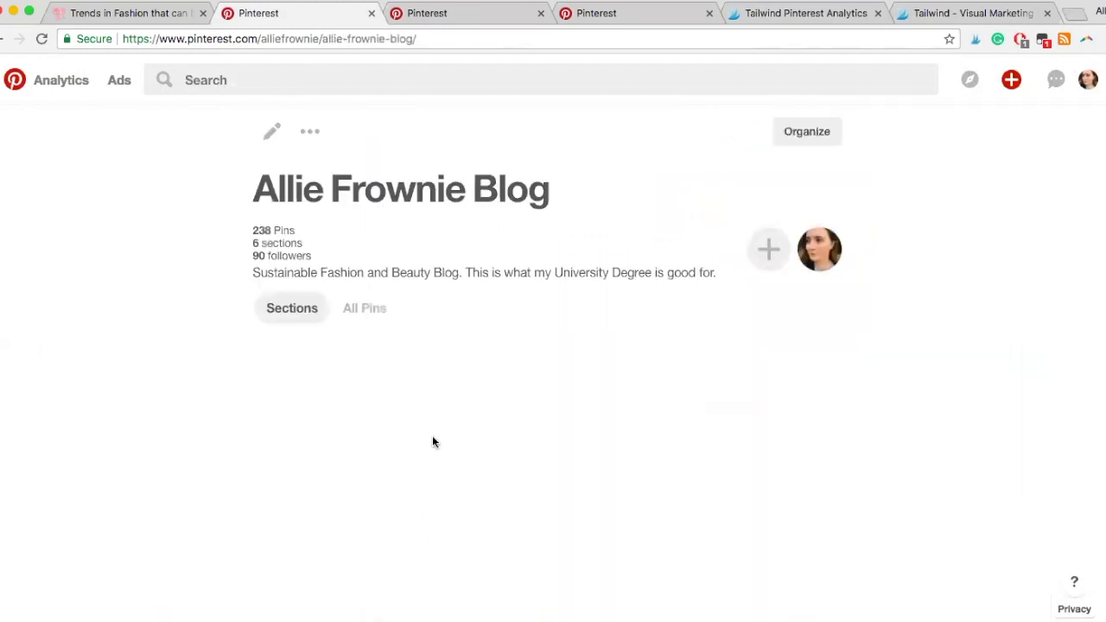
scroll(530, 329, down, 3)
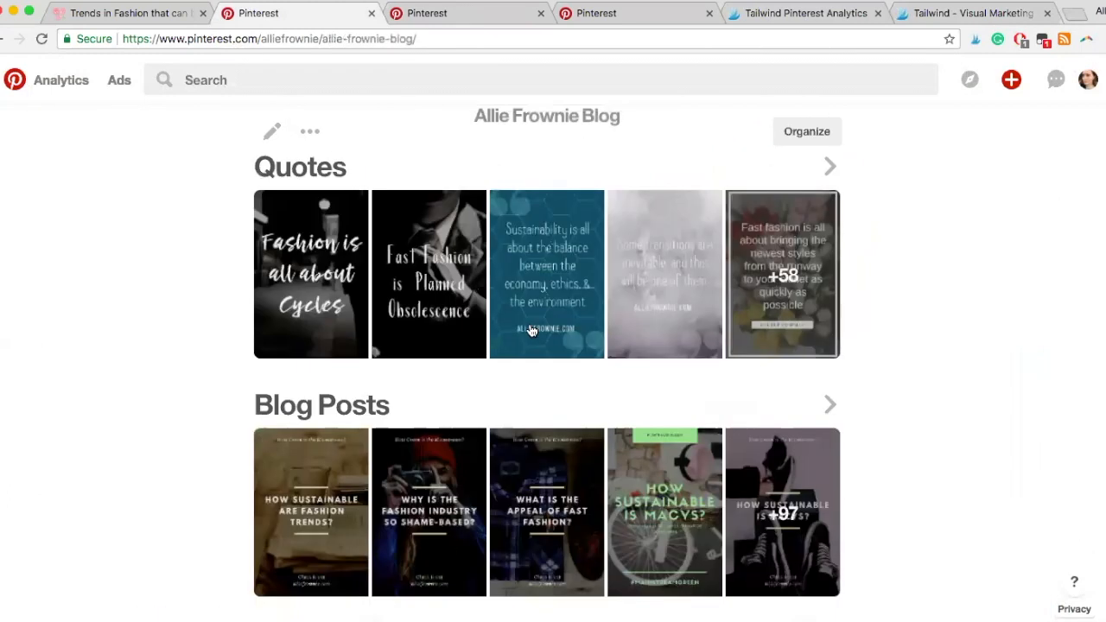
scroll(531, 331, down, 1)
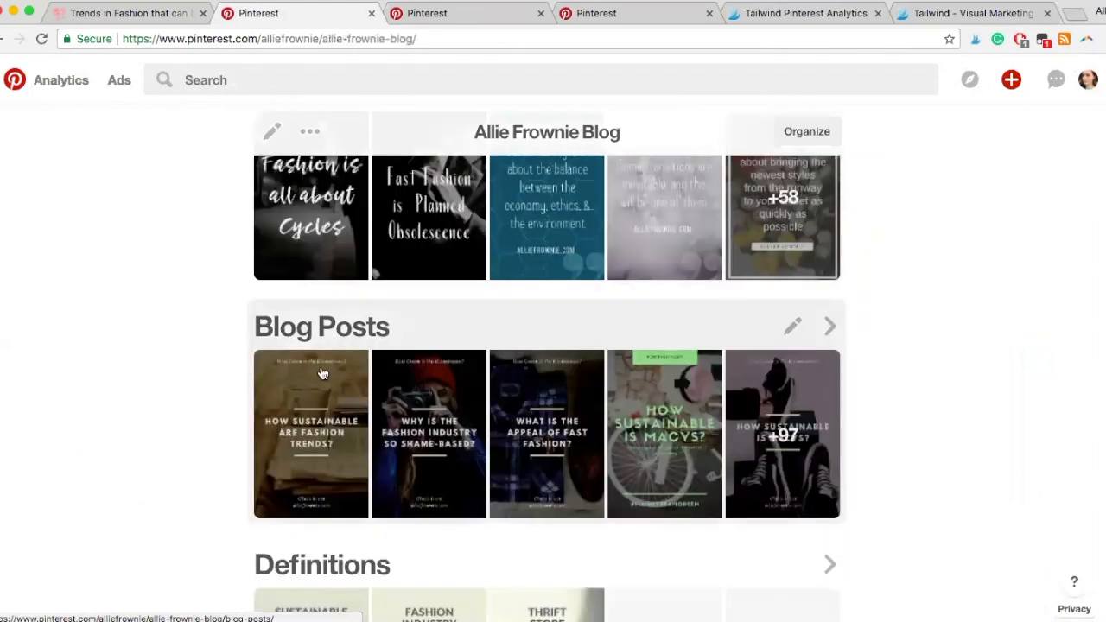
click(339, 326)
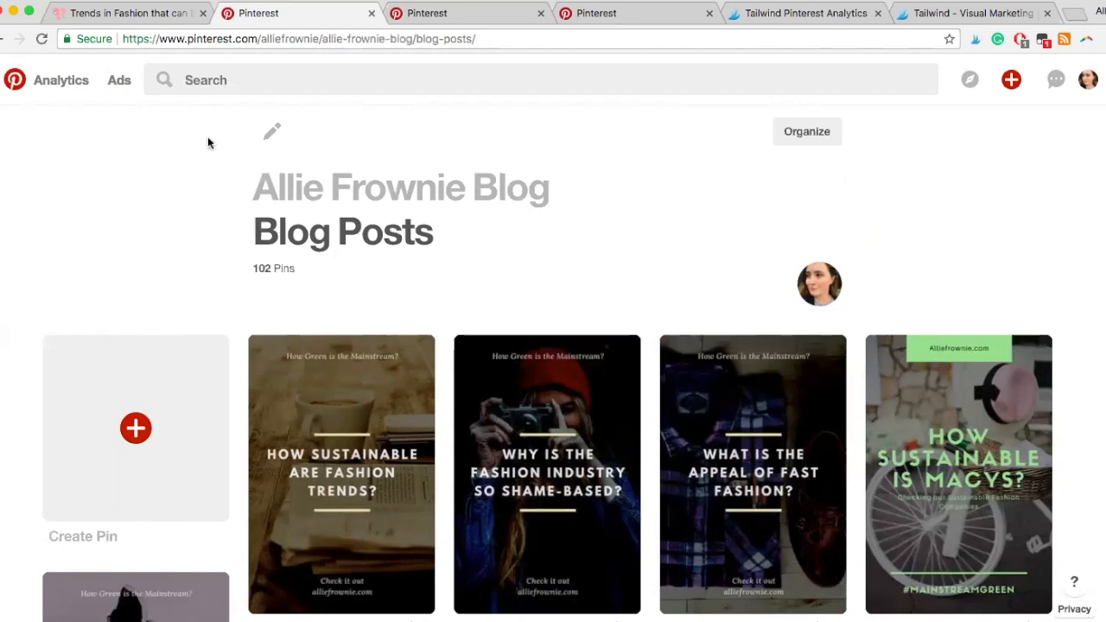
- Look through the newest pins and their descriptions in the Blog Posts section
click(82, 79)
scroll(539, 296, down, 1)
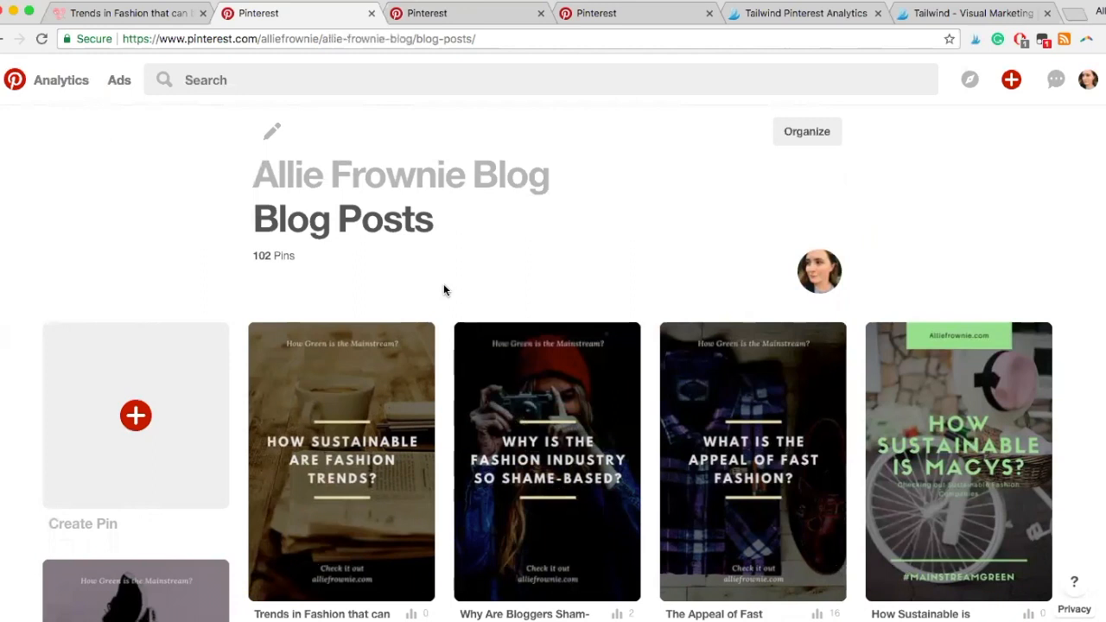
scroll(443, 290, down, 1)
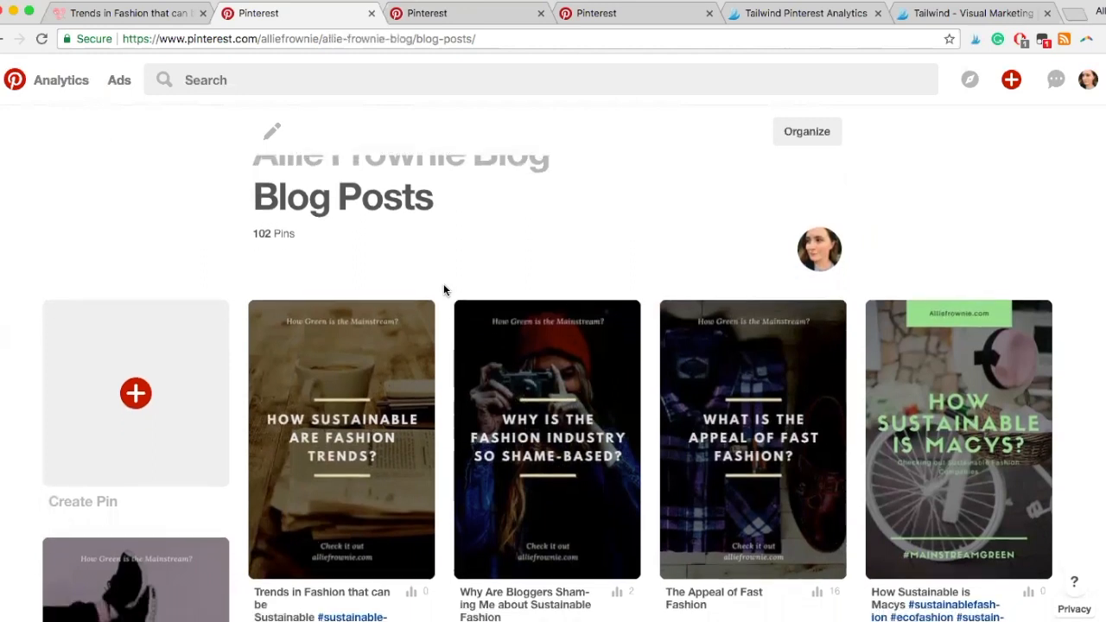
scroll(443, 290, down, 3)
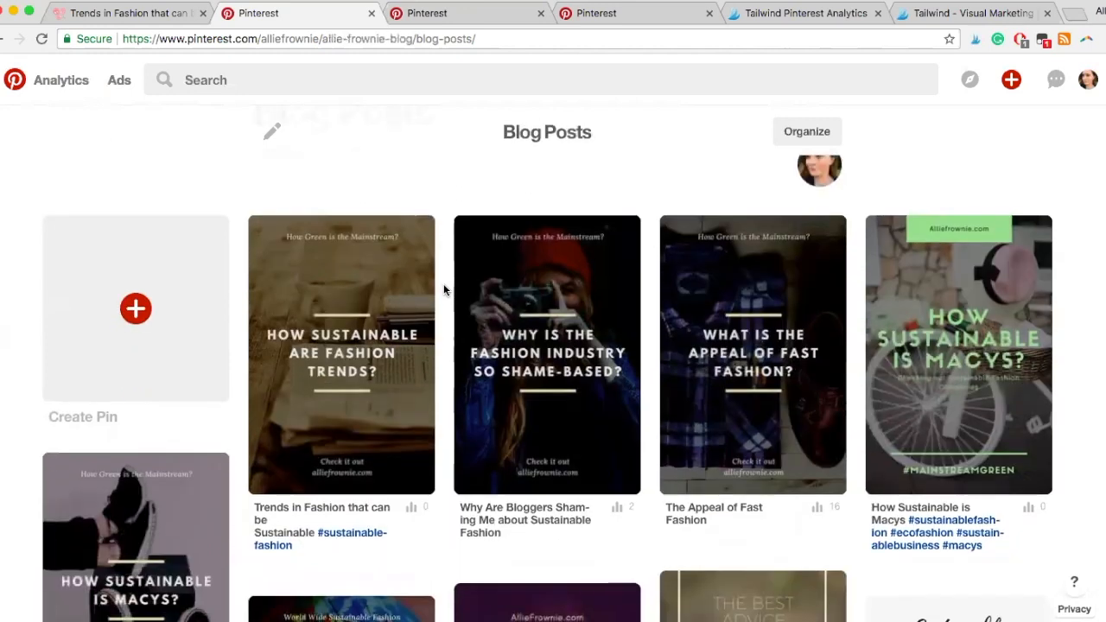